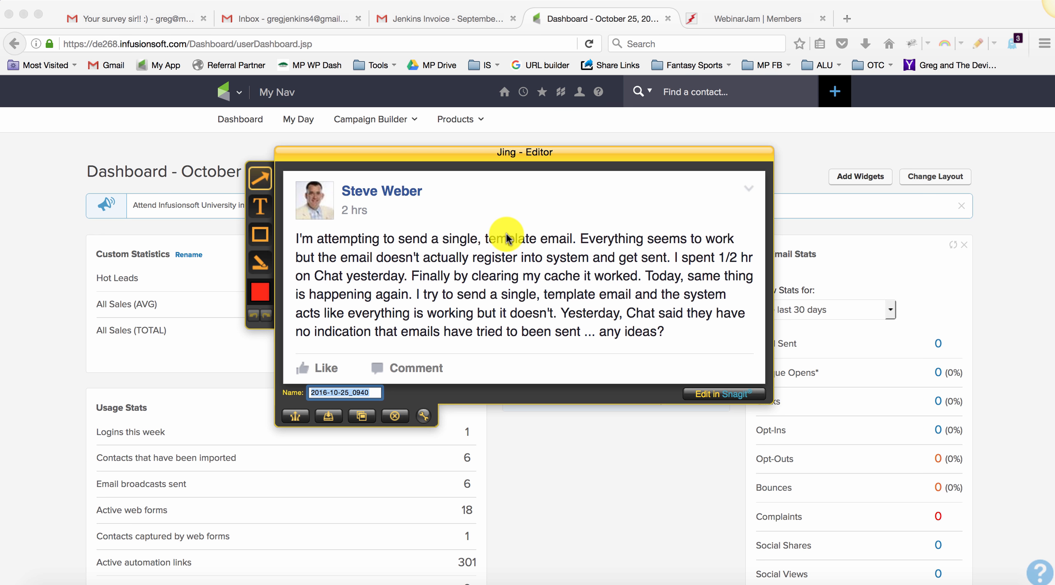
Open the custom field setup for contact records from the application's admin settings.
click(650, 127)
mouse_move(233, 89)
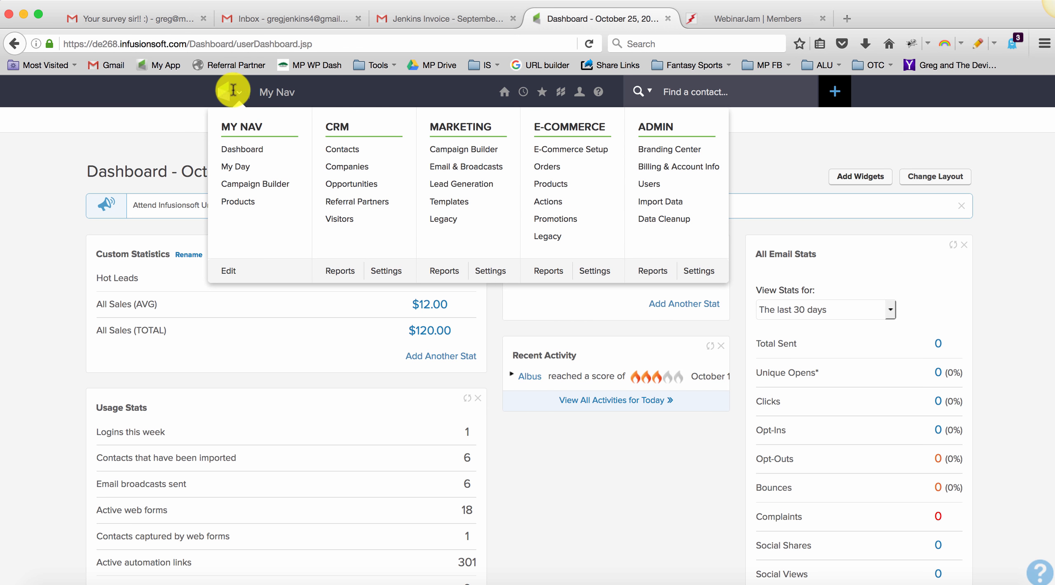
click(695, 276)
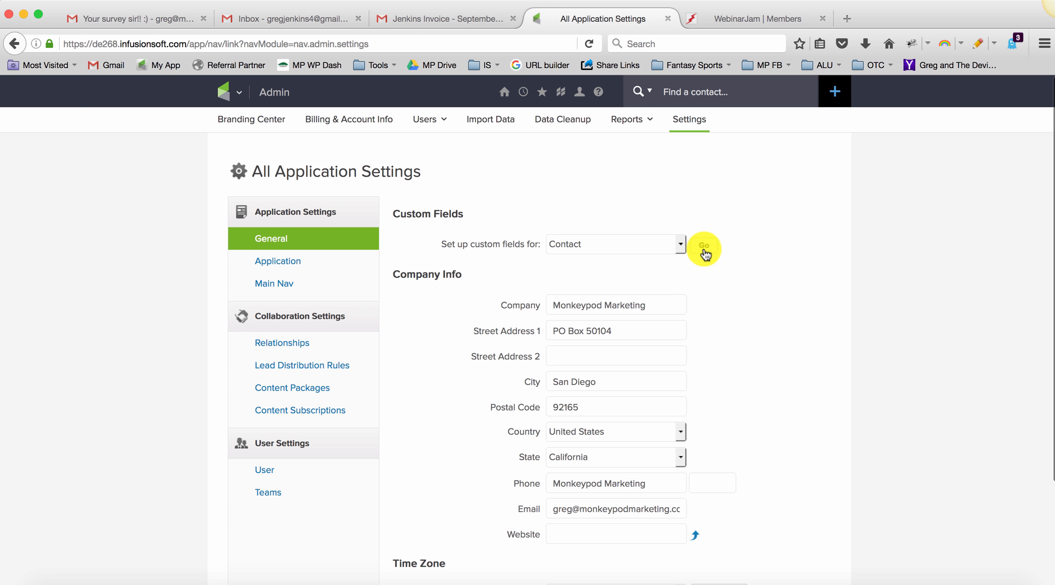
click(704, 248)
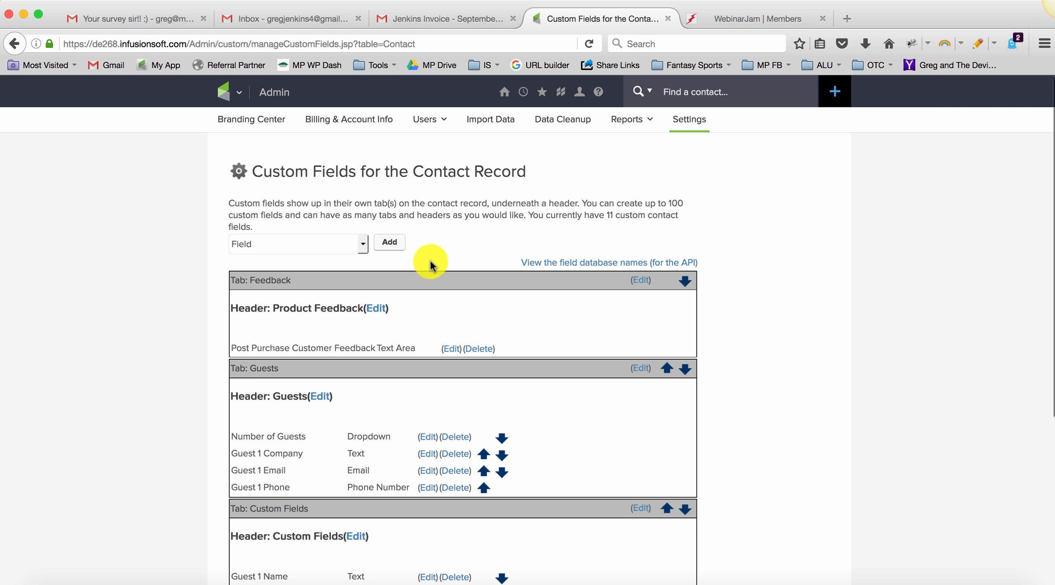
Start a new contact custom field of type Text Area and name it "Custom Email Text".
click(375, 253)
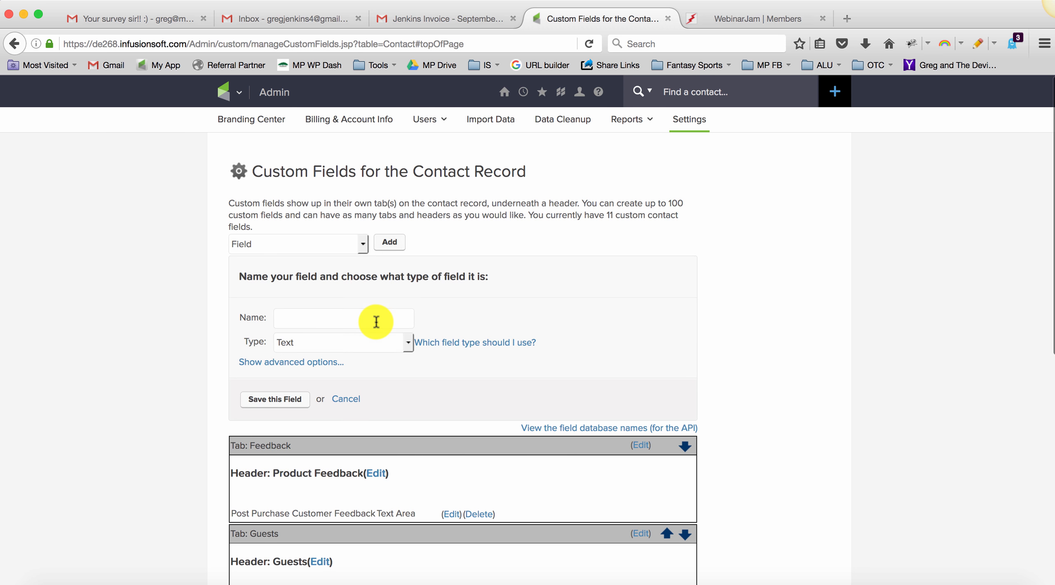
scroll(376, 324, down, 2)
click(371, 264)
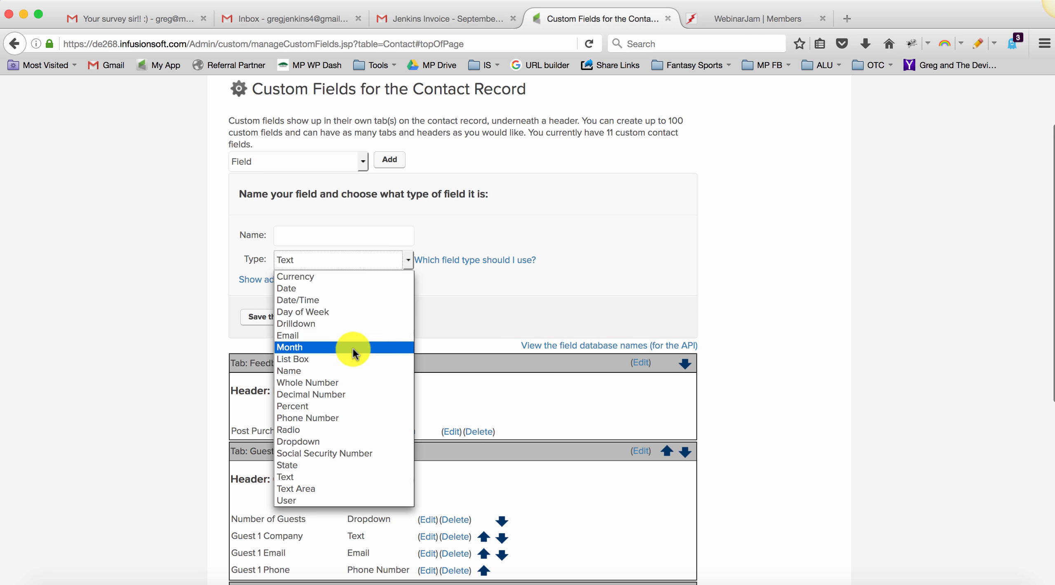
click(336, 478)
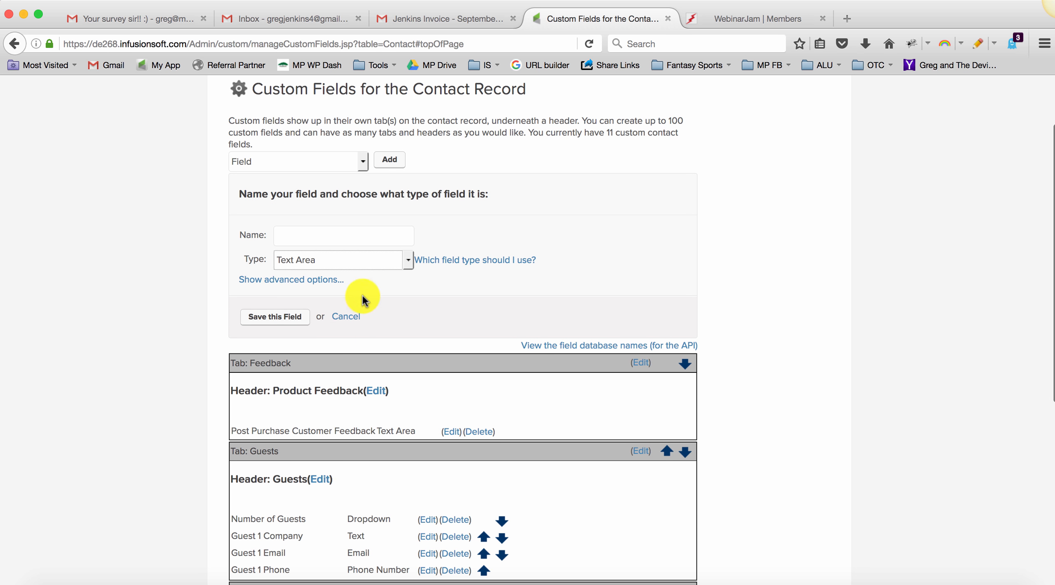
click(332, 235)
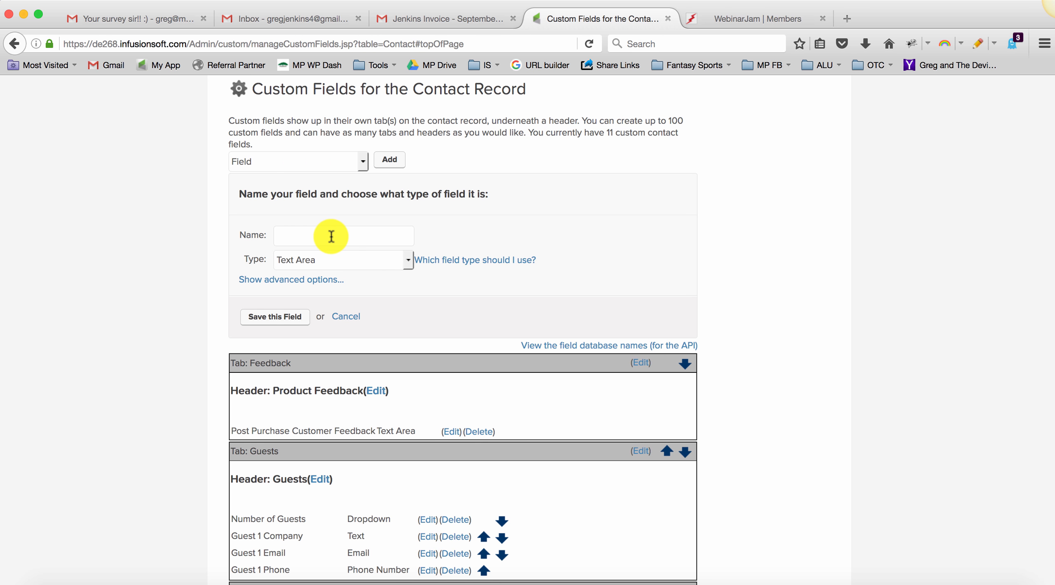
text(Custom Email Text)
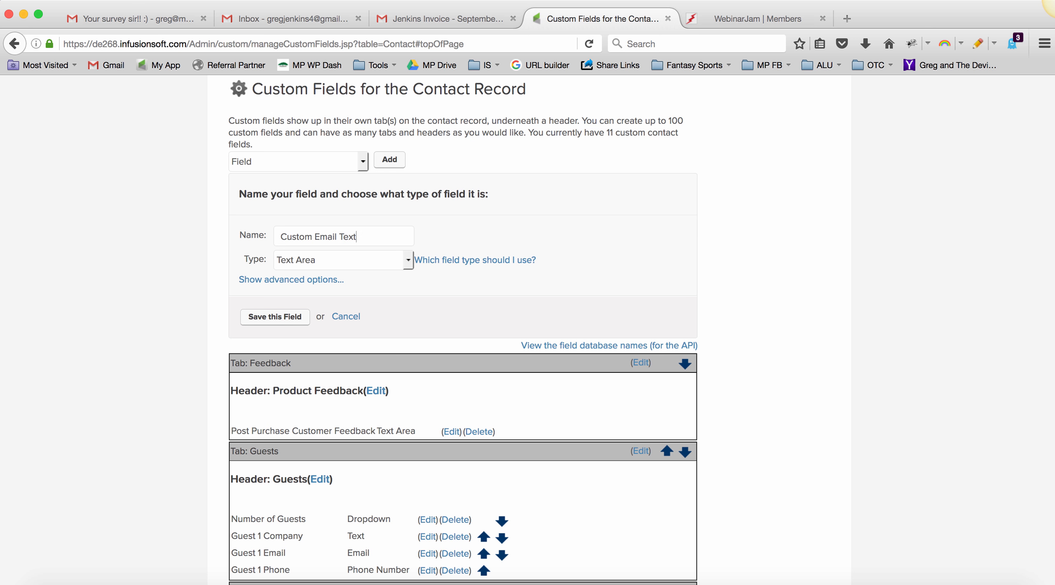
Assign the new field to the Custom Fields tab and Custom Fields header, and save it.
click(325, 279)
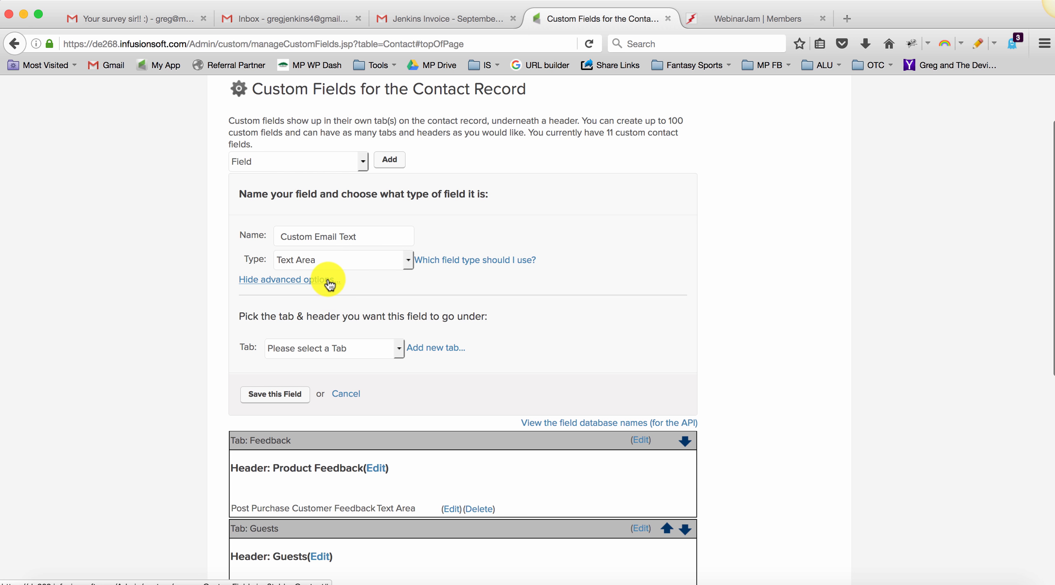
click(336, 349)
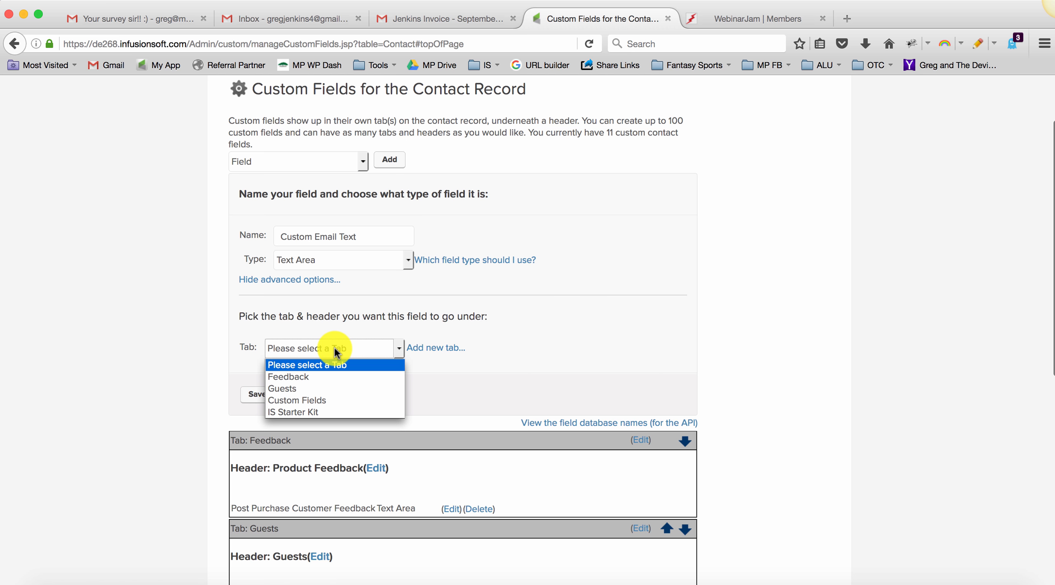
click(335, 401)
click(333, 373)
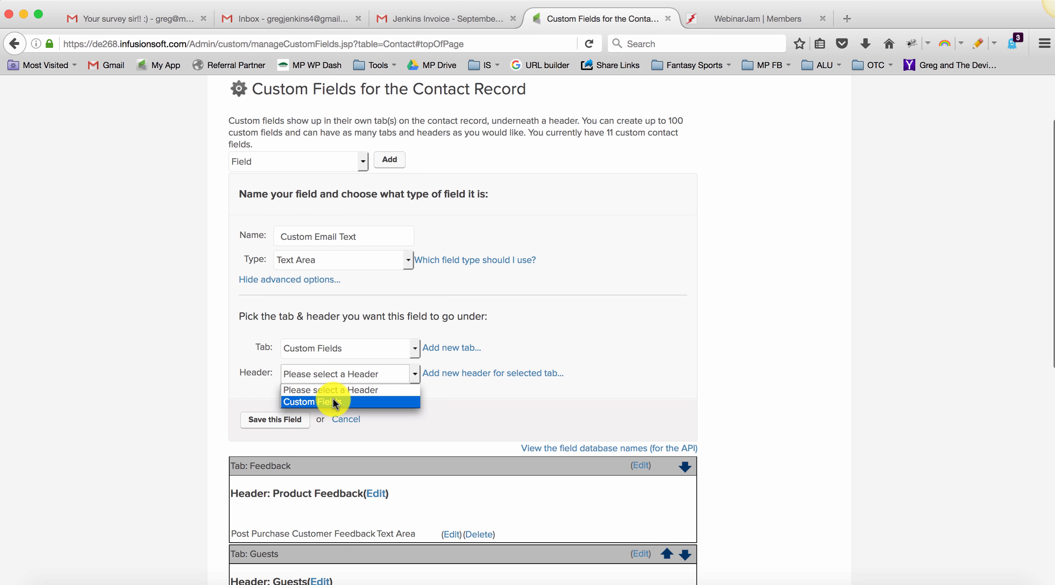
click(333, 401)
click(292, 420)
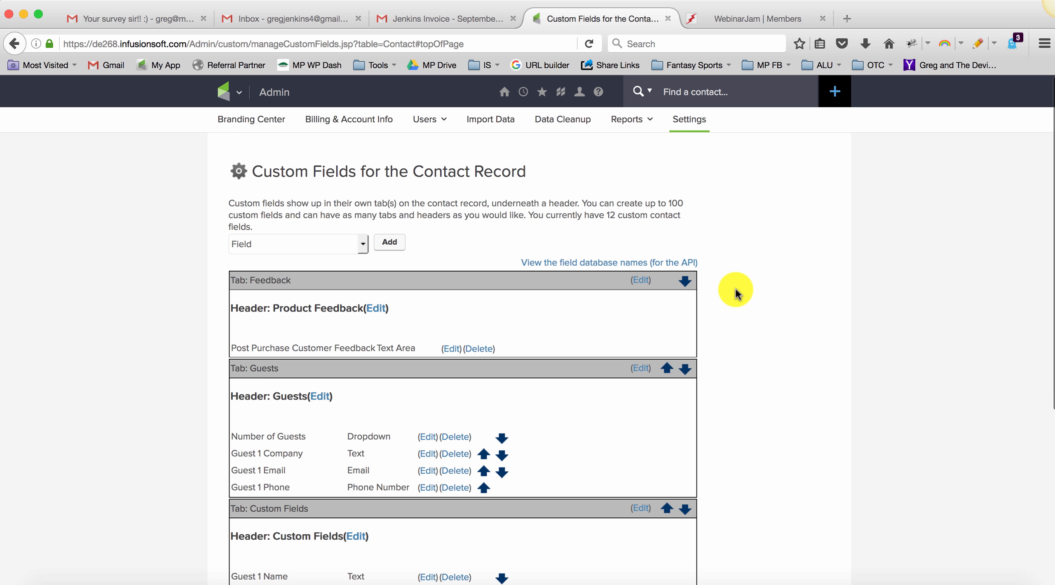
Create a new marketing campaign named "Custom One Off Email".
click(226, 95)
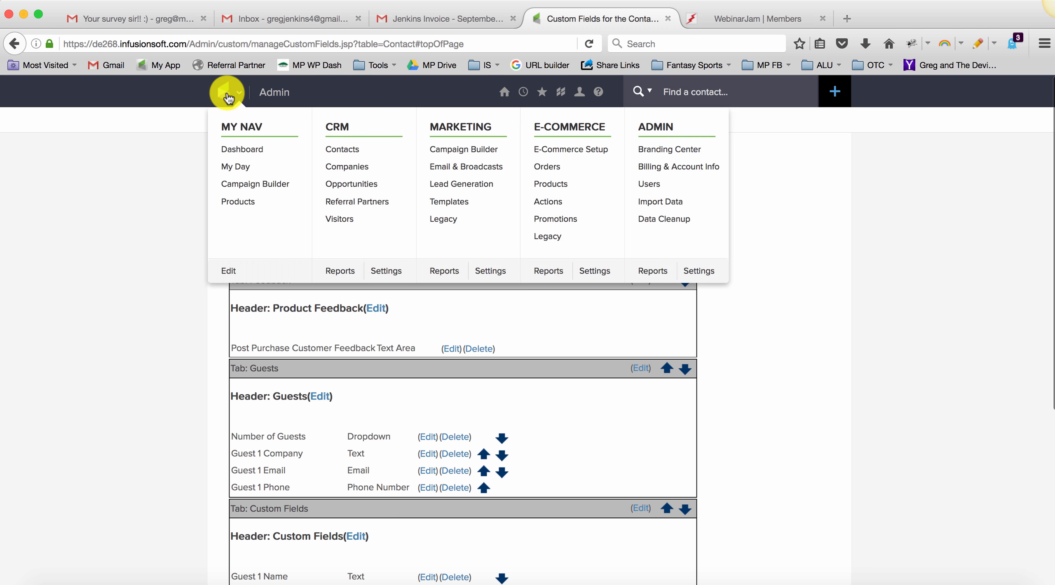
click(486, 156)
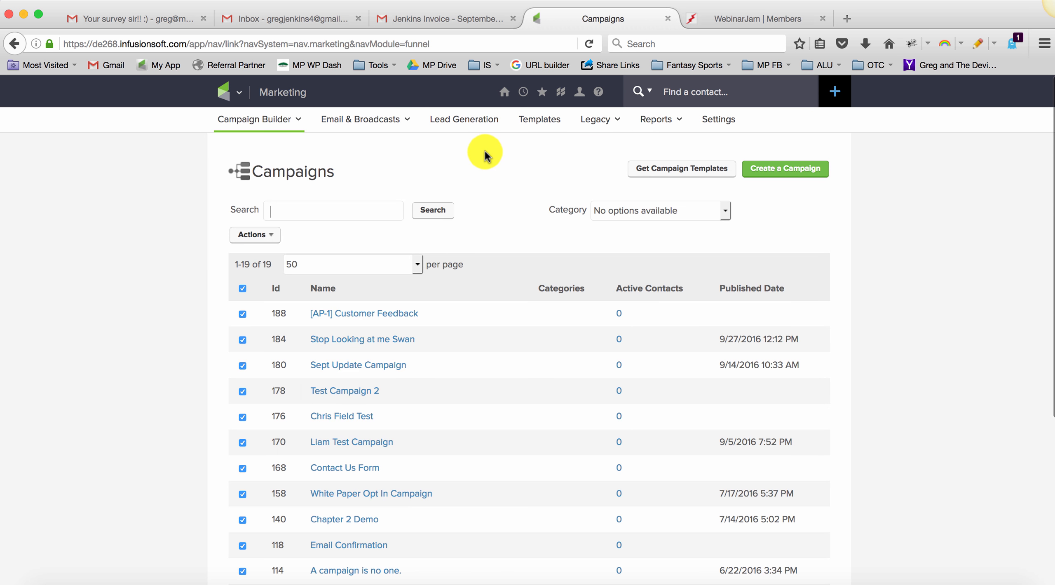
click(779, 169)
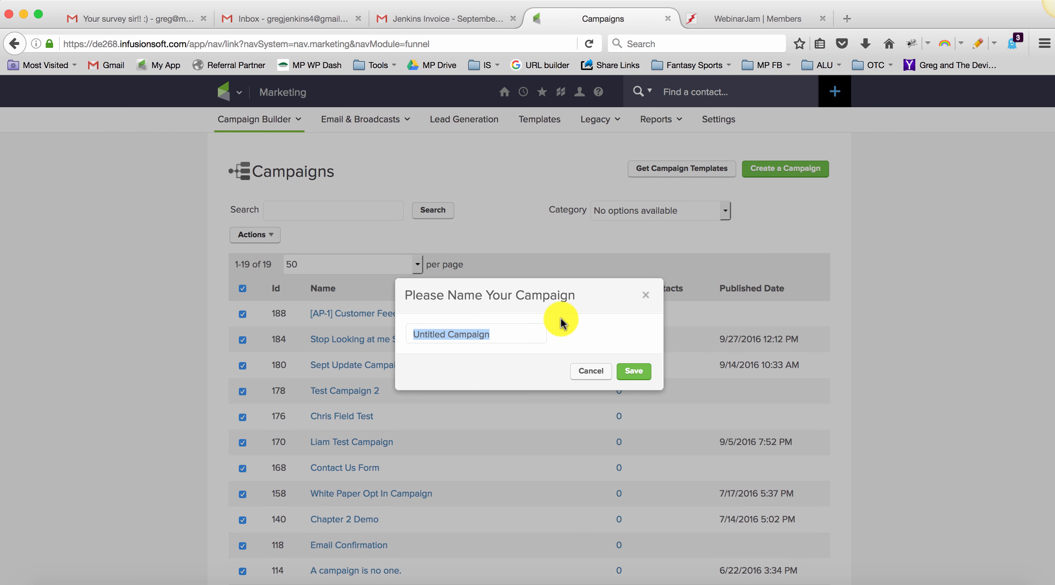
text(Custom One Off Email)
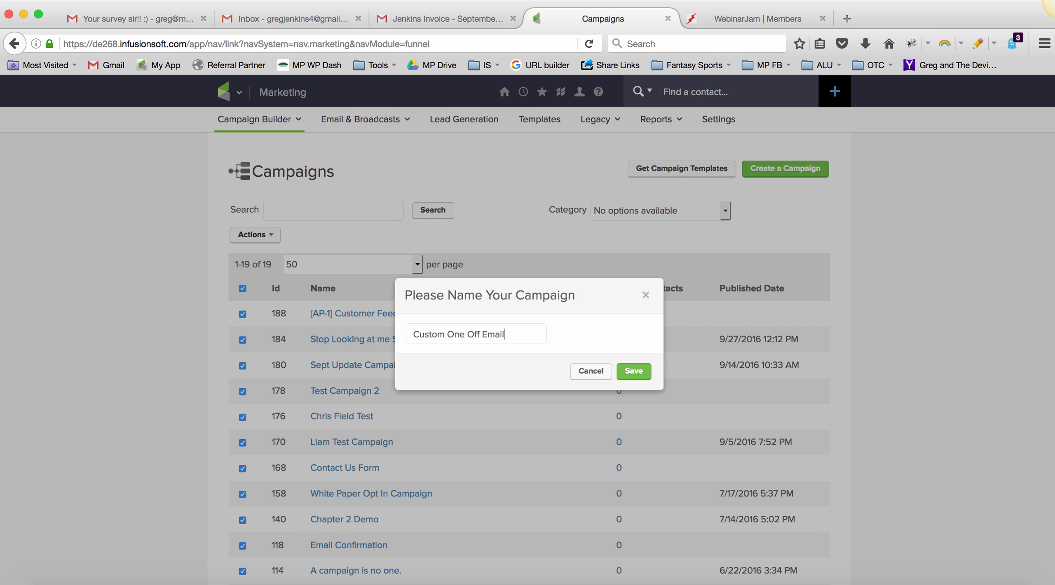
click(633, 371)
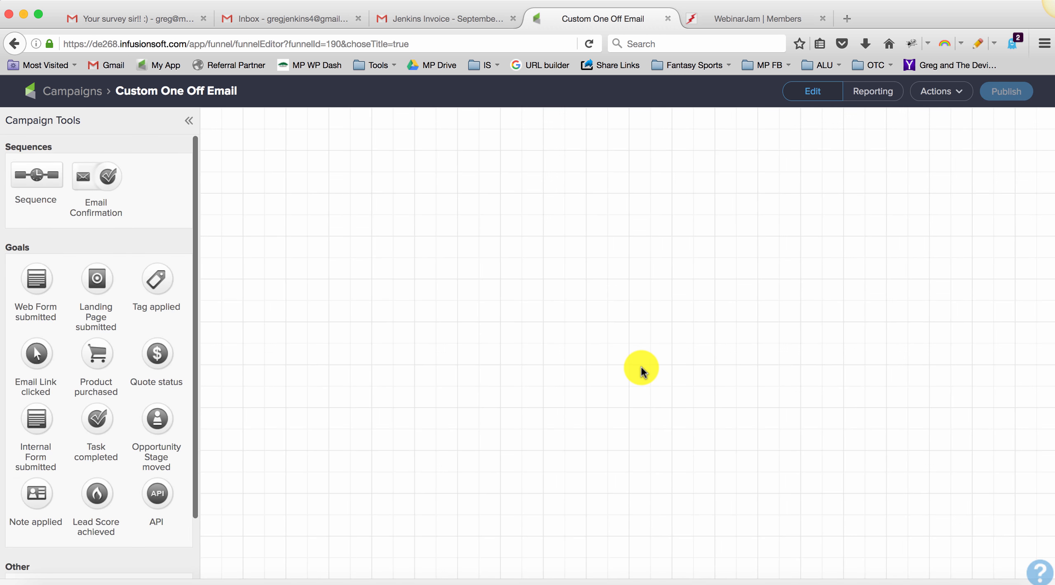
Add a sequence to the middle of the campaign canvas and name it "Email Delivery Sequence".
drag(38, 181, 548, 270)
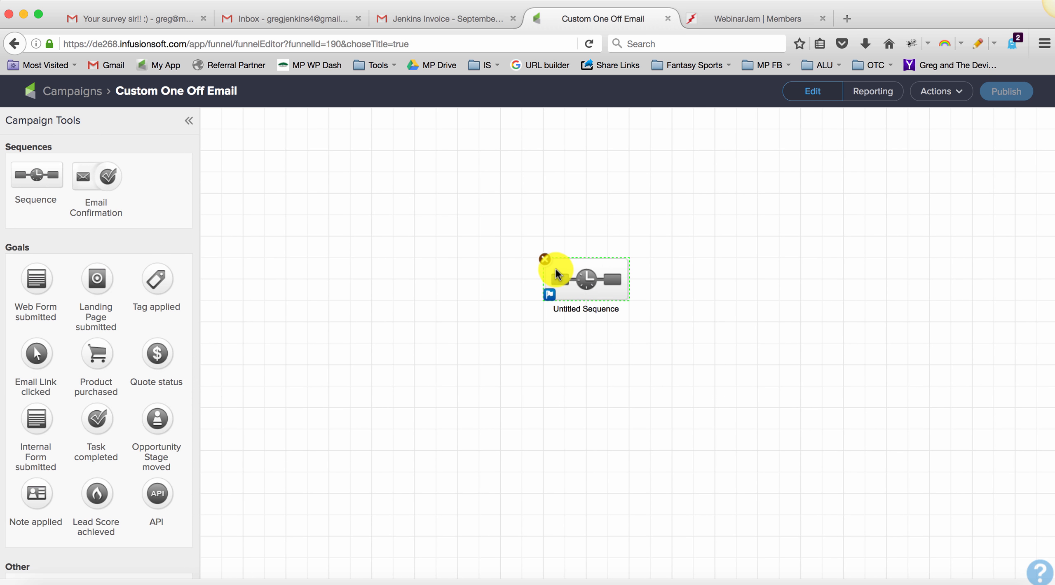
click(569, 310)
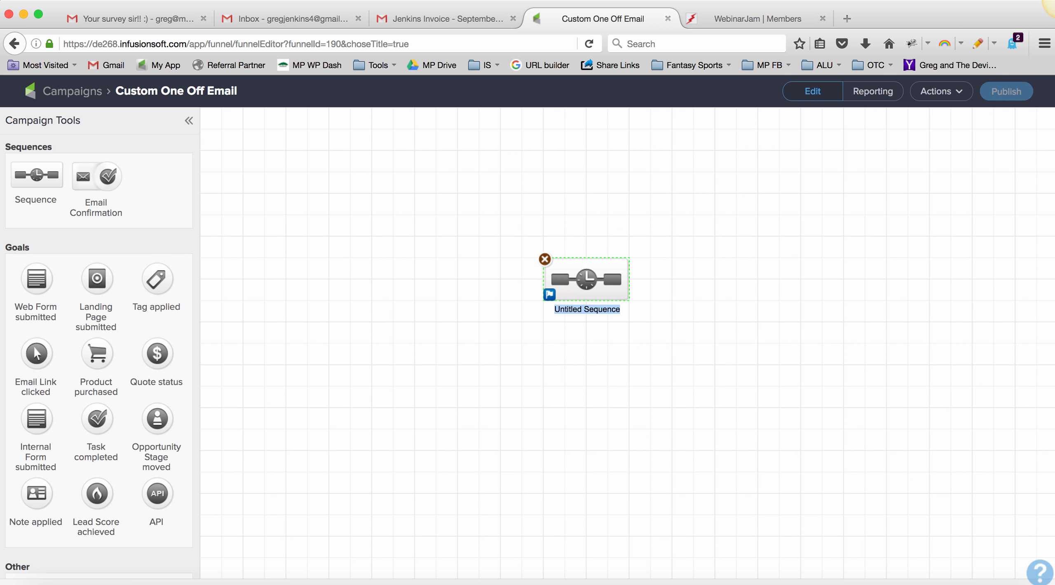
text(Email Delivery Sequence)
click(508, 374)
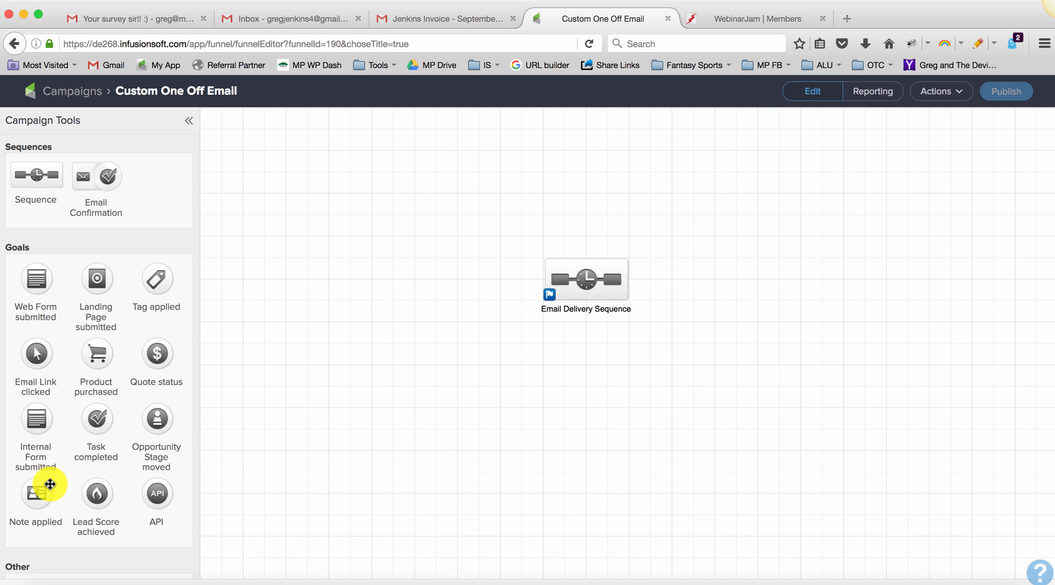
Add a Note applied goal named "Note Is Applied" before the Email Delivery Sequence and connect it to that sequence.
drag(37, 492, 441, 278)
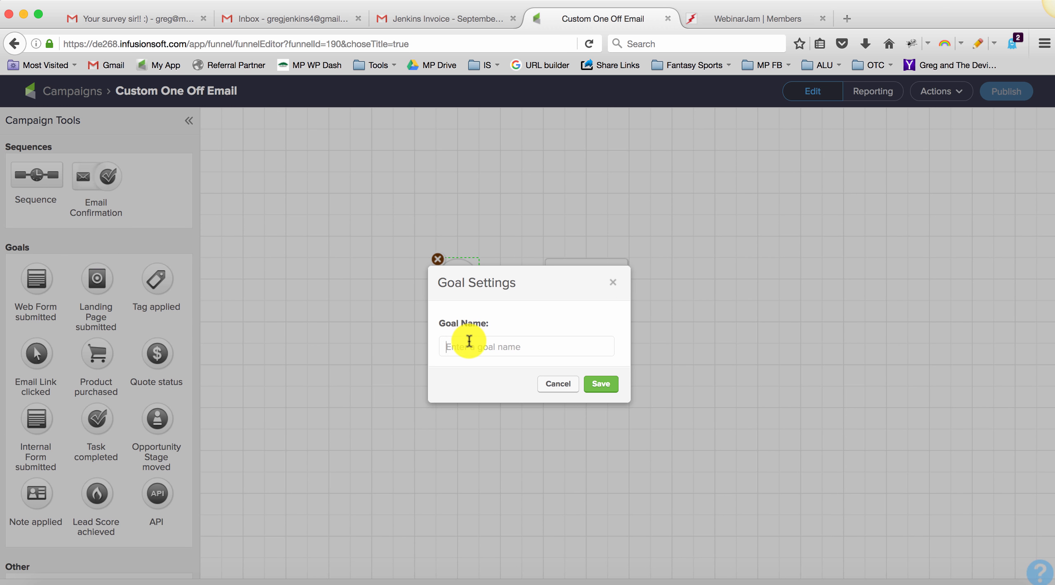
text(Note)
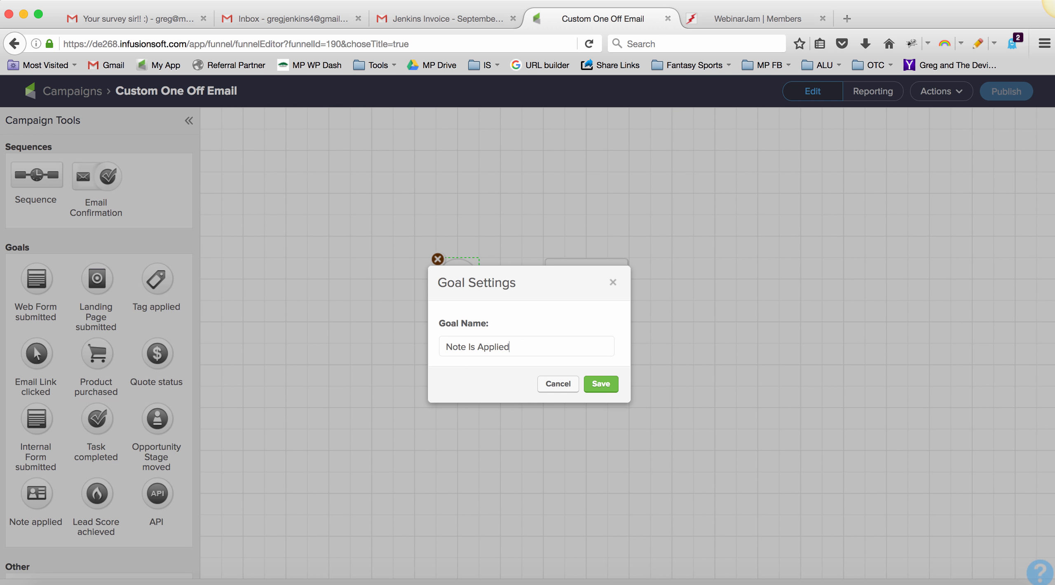
text( Is Applied)
click(590, 383)
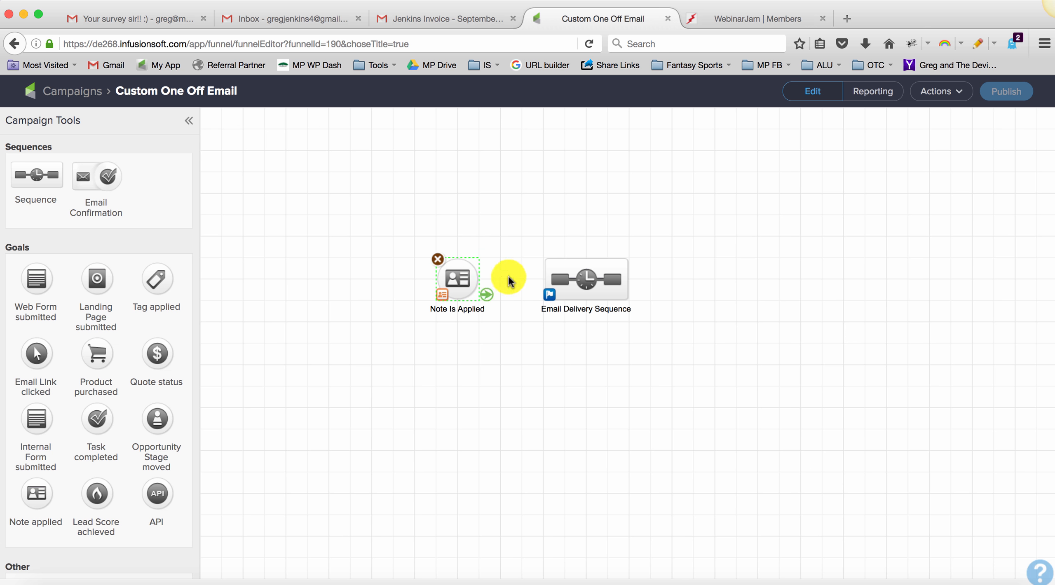
drag(509, 280, 565, 278)
drag(667, 344, 390, 238)
click(390, 238)
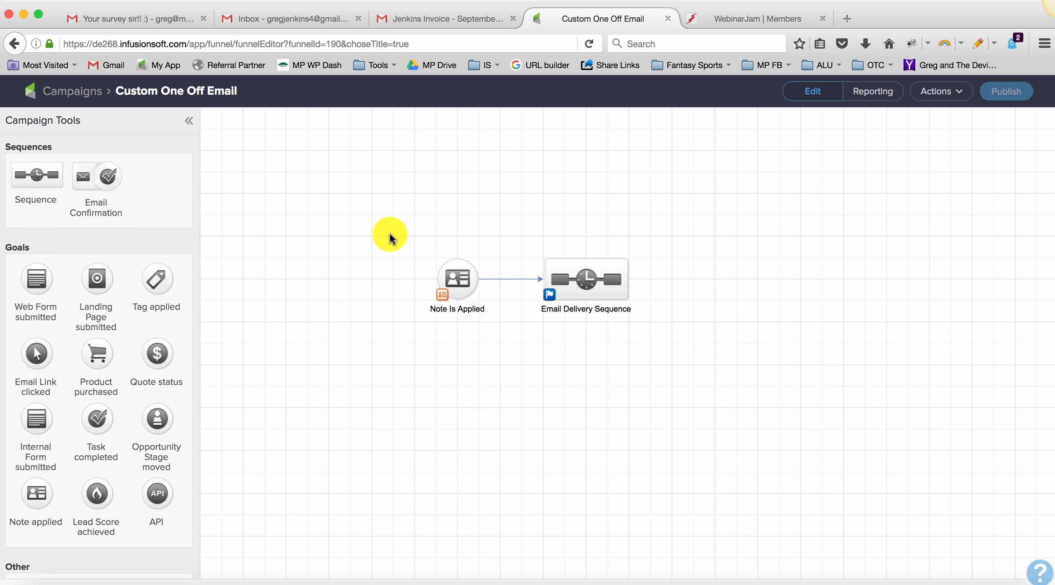
Delete the Note Is Applied goal from the campaign canvas.
drag(530, 247, 649, 337)
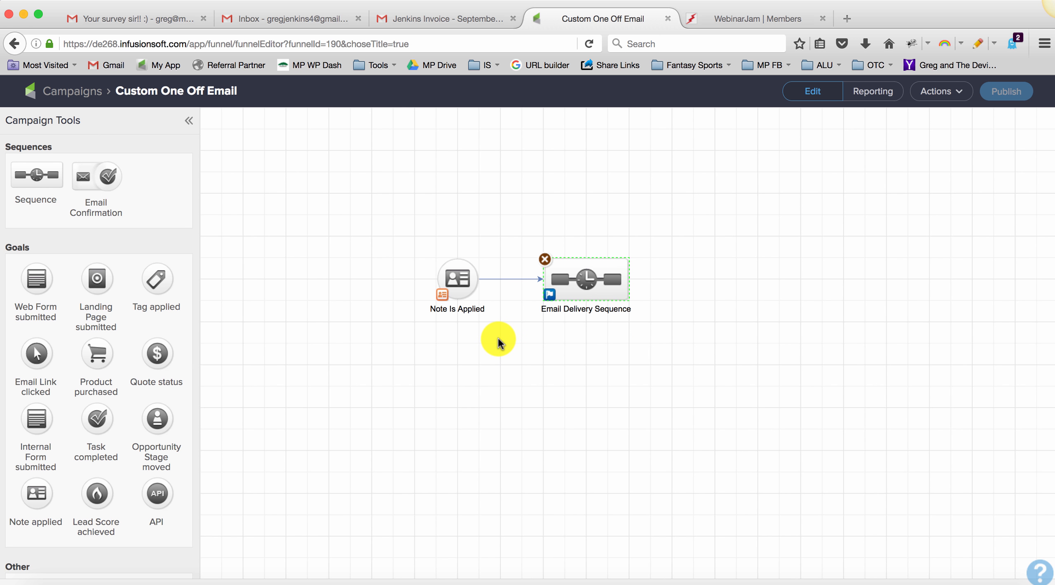
drag(500, 339, 427, 264)
click(588, 280)
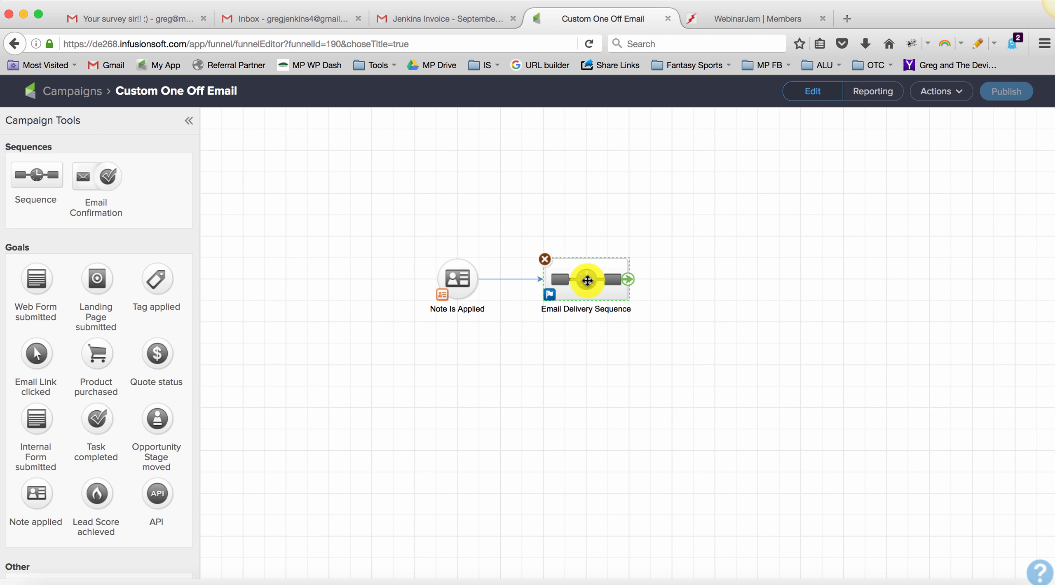
click(457, 278)
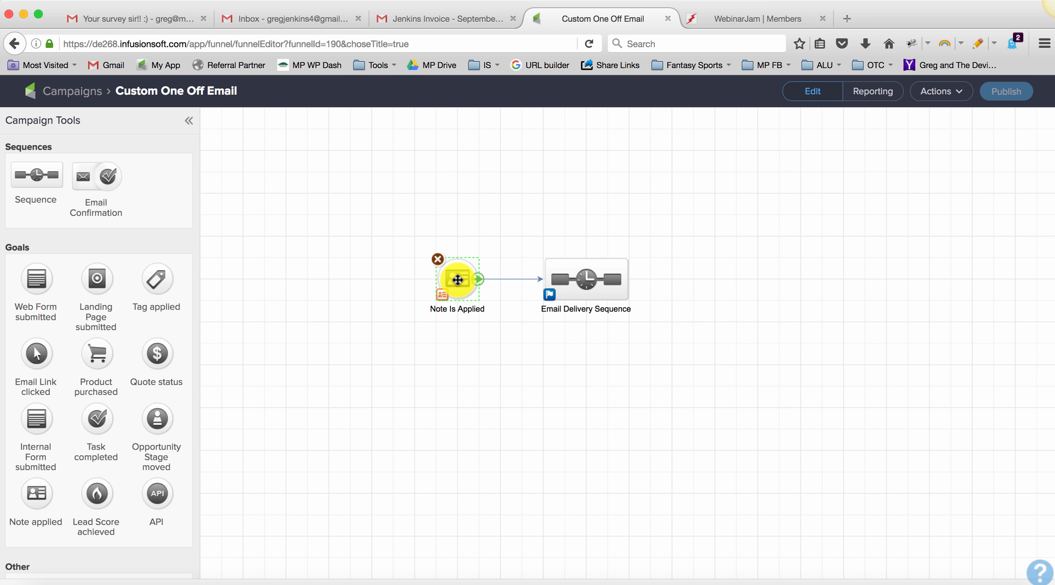
click(438, 260)
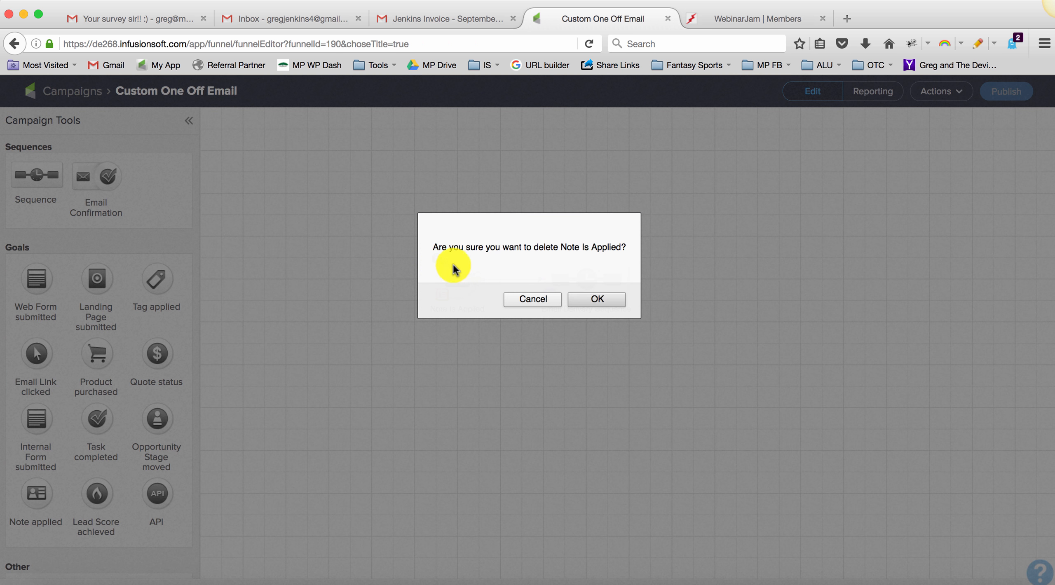
click(577, 299)
drag(528, 241, 650, 321)
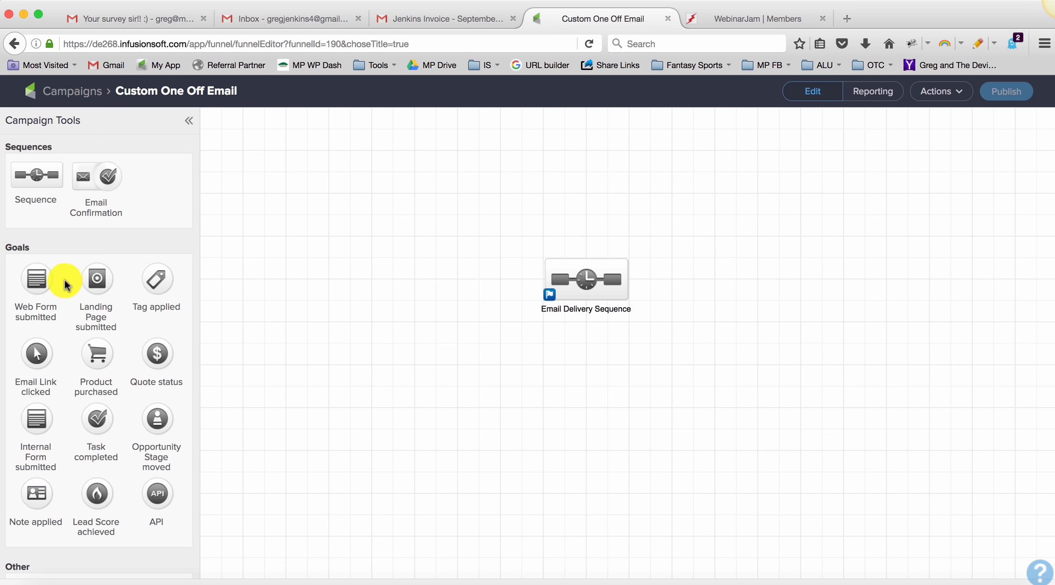
Add an Internal Form submitted goal named "One Off Email" and connect it to the Email Delivery Sequence.
drag(35, 418, 441, 266)
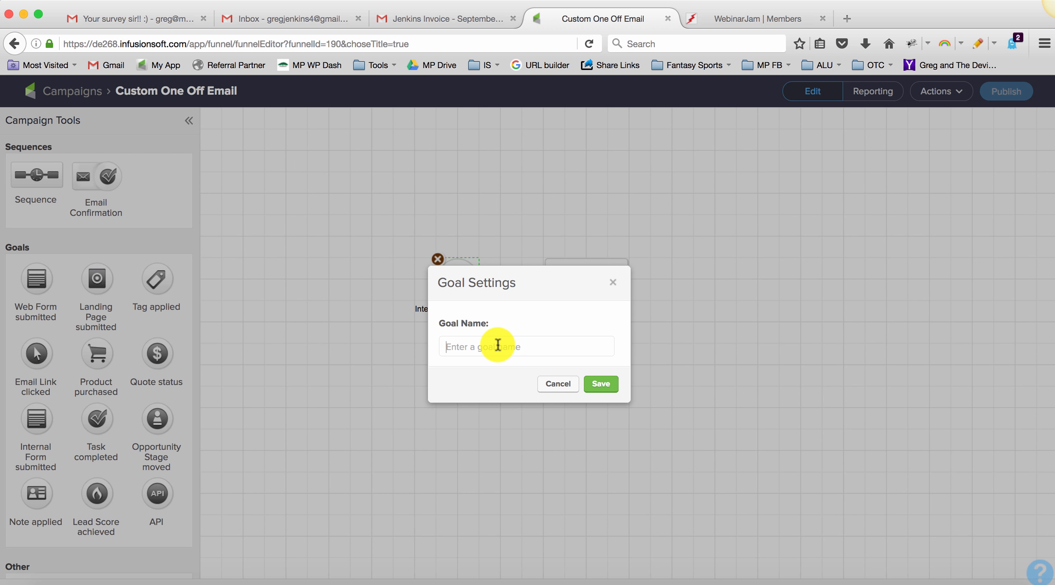
text(One Off Email)
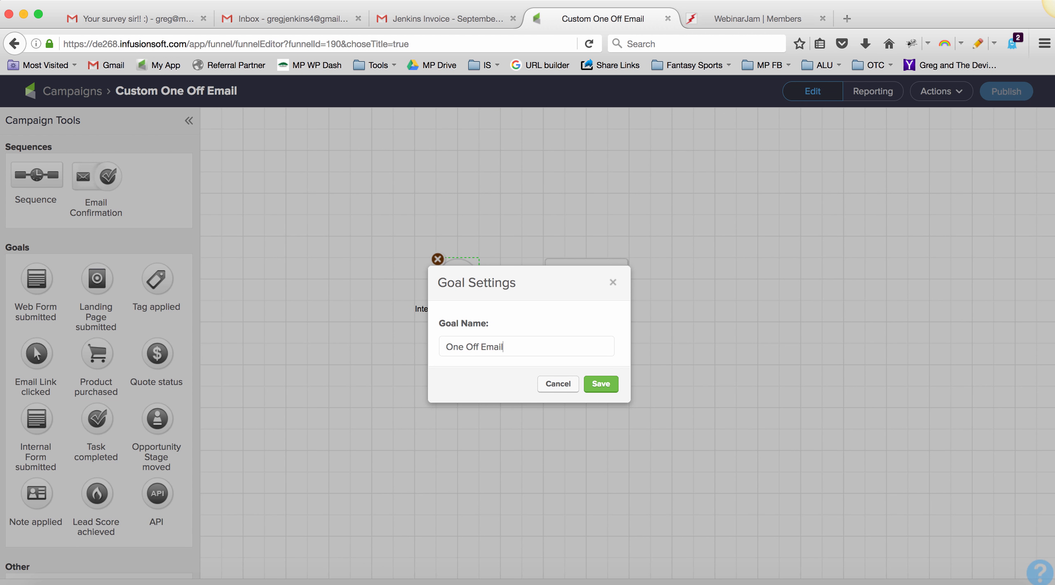
click(602, 386)
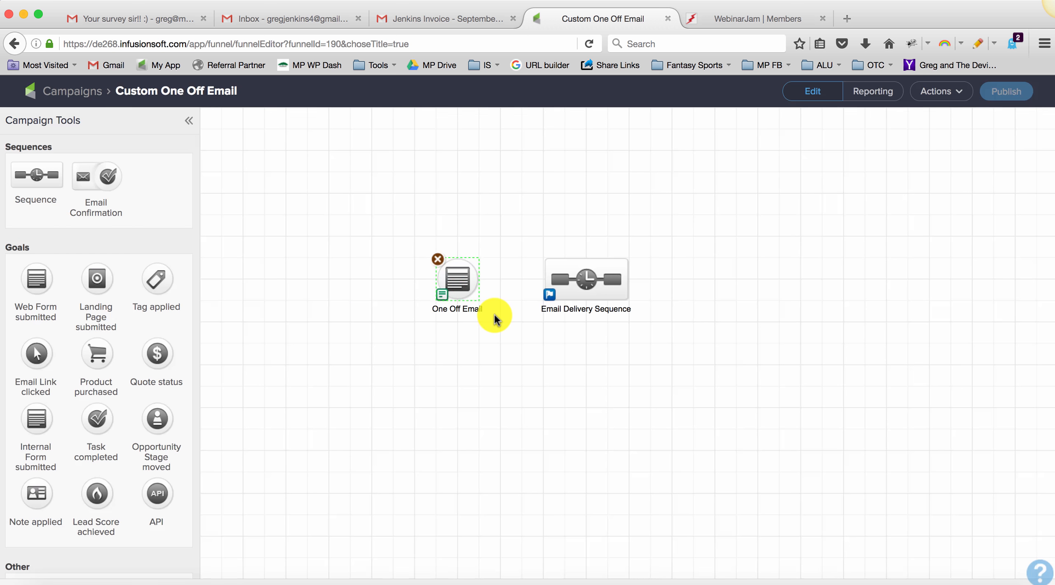
drag(479, 280, 577, 278)
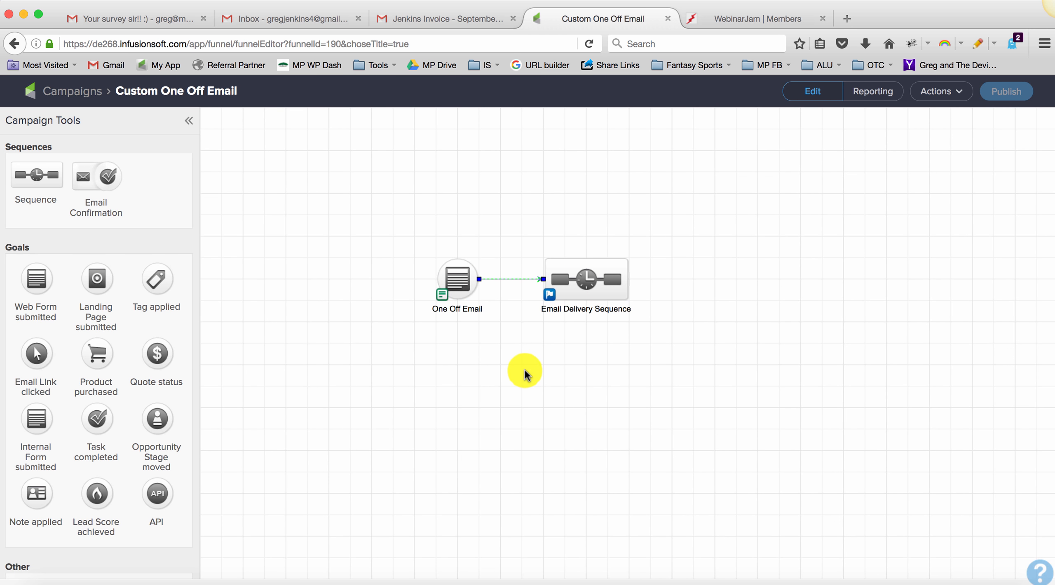
Open the One Off Email internal form and delete its default Email and First Name fields.
drag(492, 323, 417, 250)
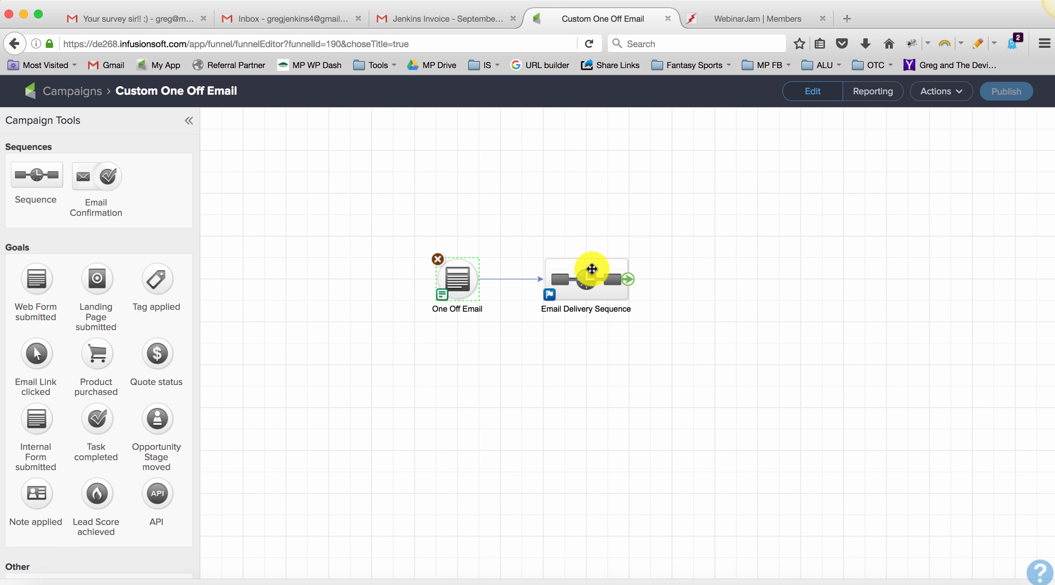
double_click(458, 285)
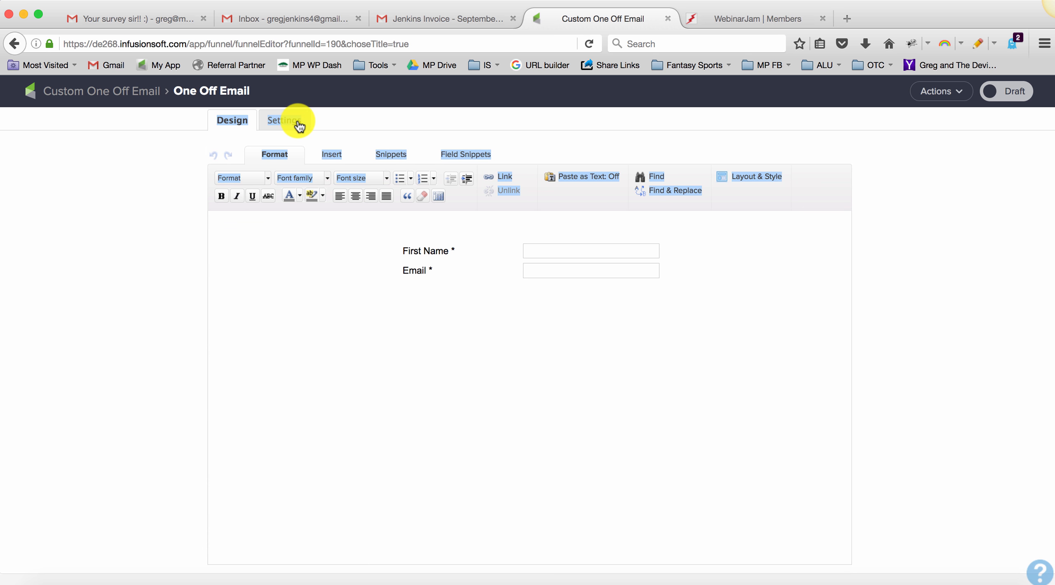
click(275, 122)
click(230, 120)
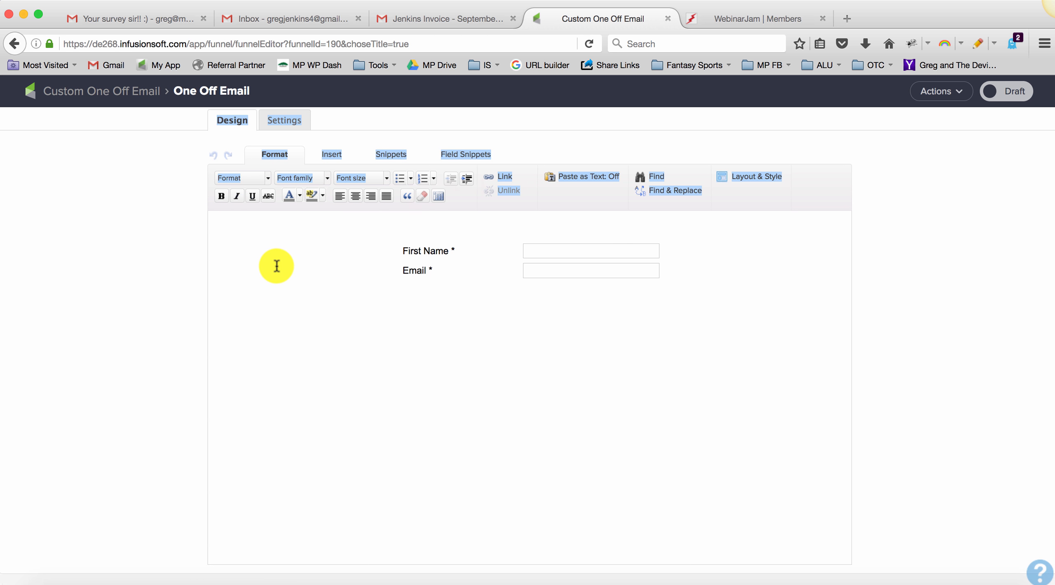
click(487, 157)
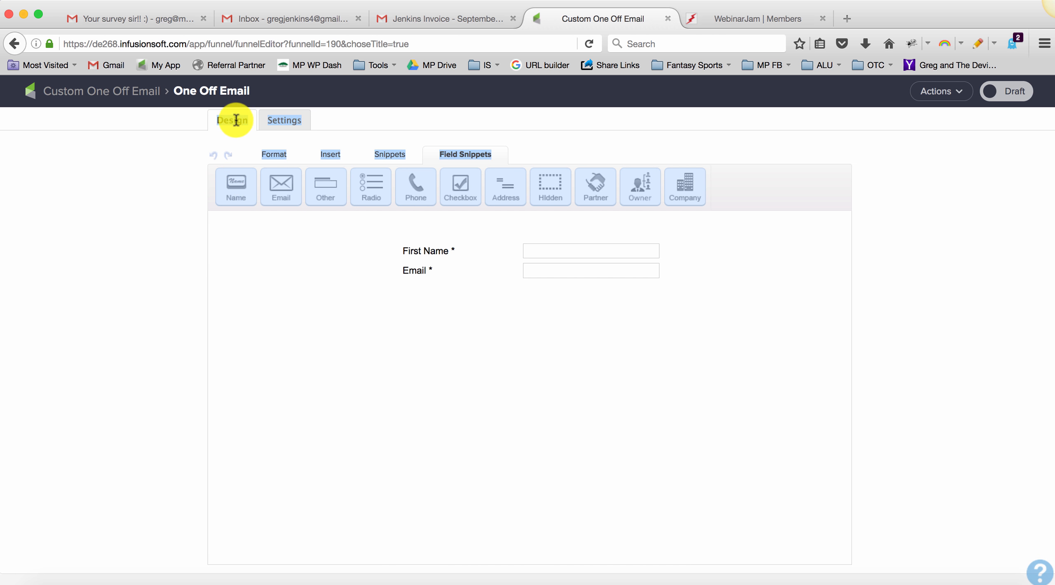
click(211, 89)
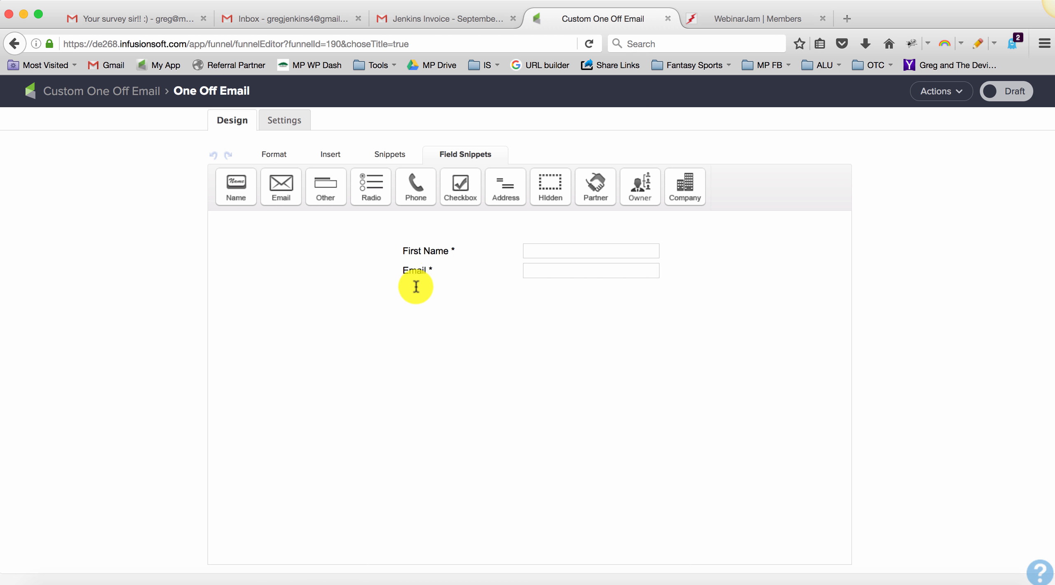
click(462, 255)
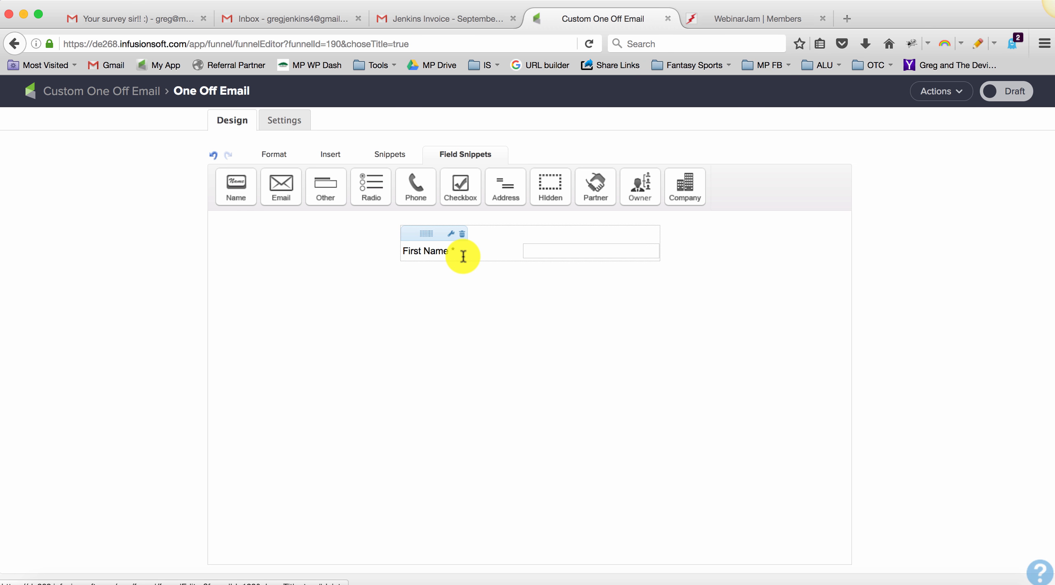
click(462, 235)
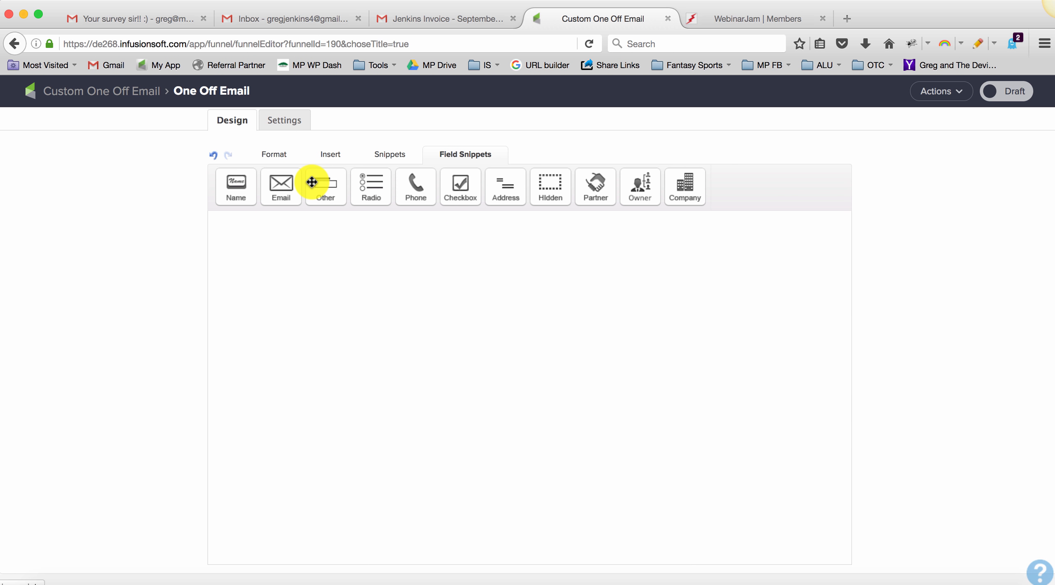
Add a required Other field for Custom Email Text to the form, labelled "Type in your email message here:".
drag(312, 182, 453, 237)
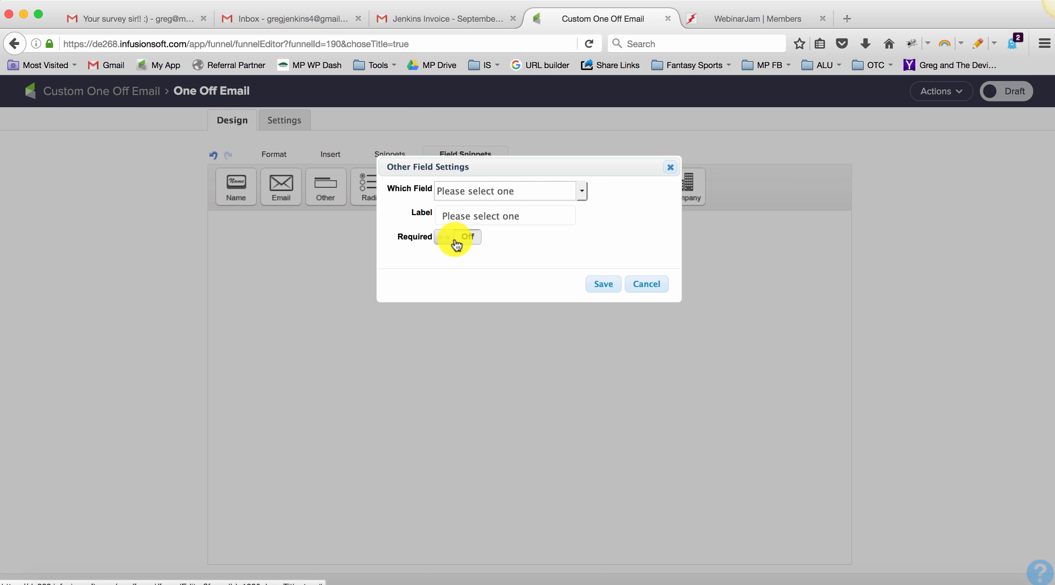
click(471, 195)
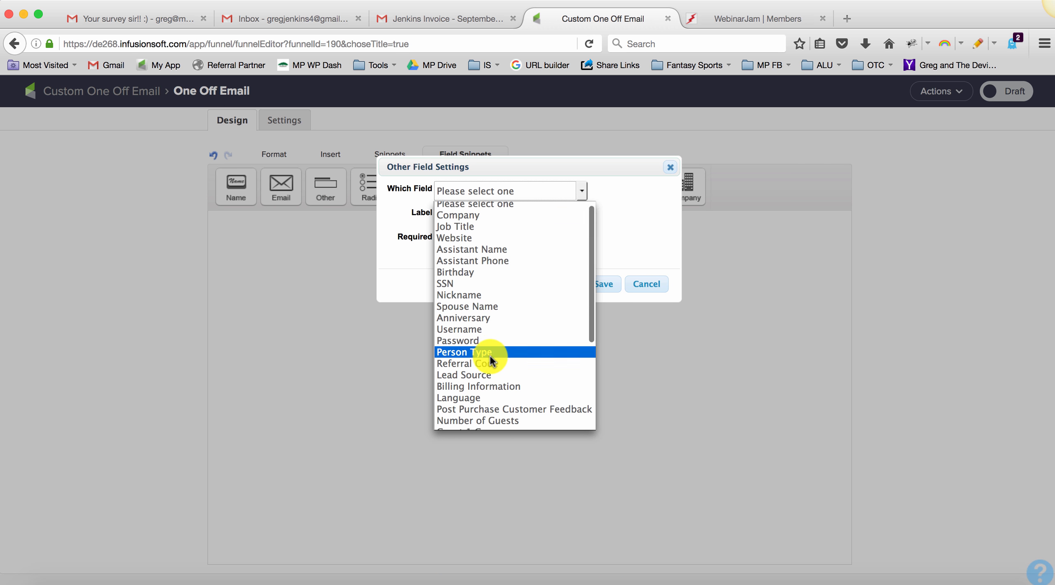
scroll(491, 360, down, 4)
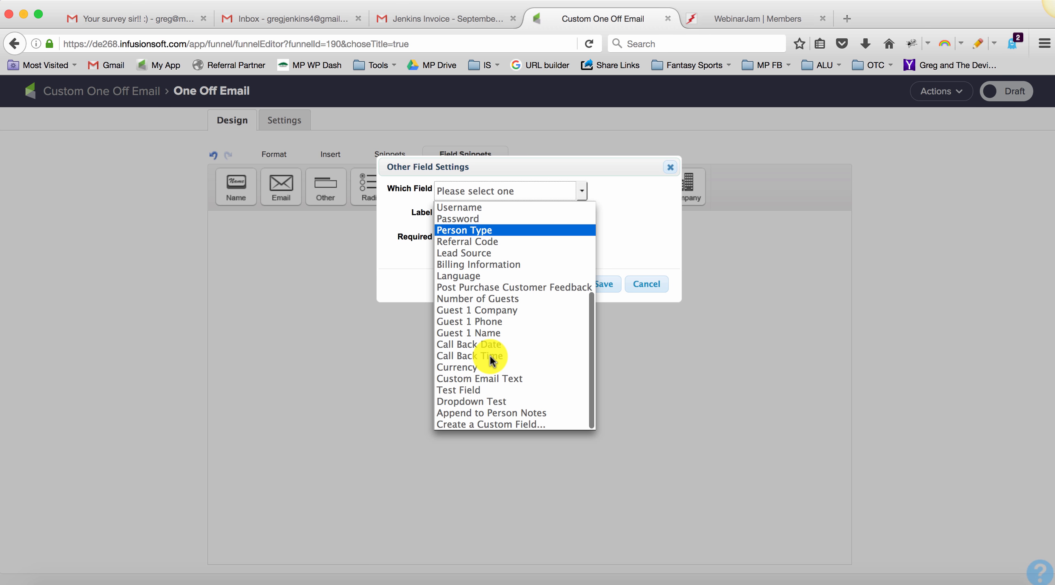
click(490, 379)
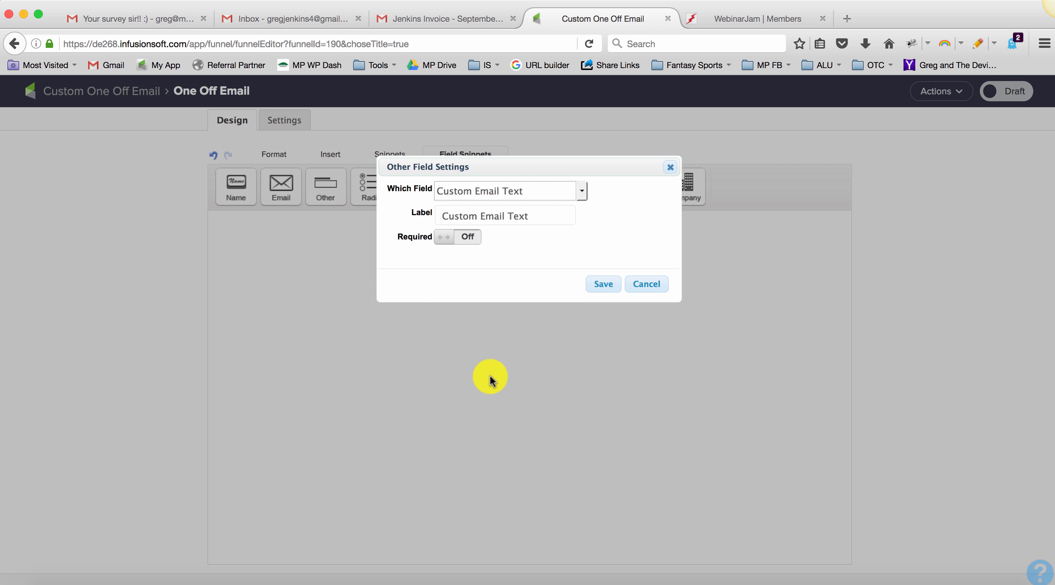
drag(533, 219, 313, 217)
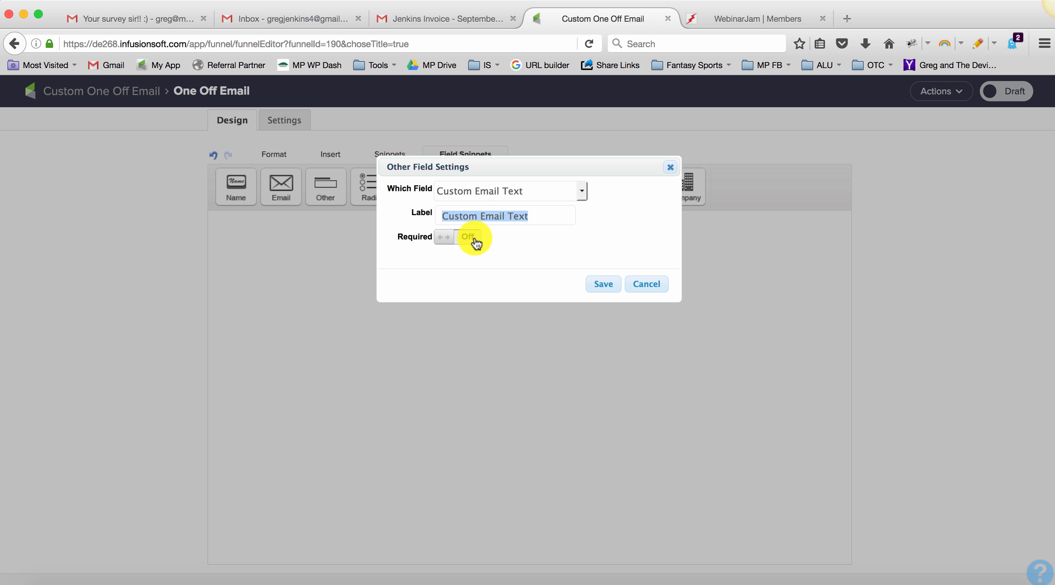
text(Type in your email mess)
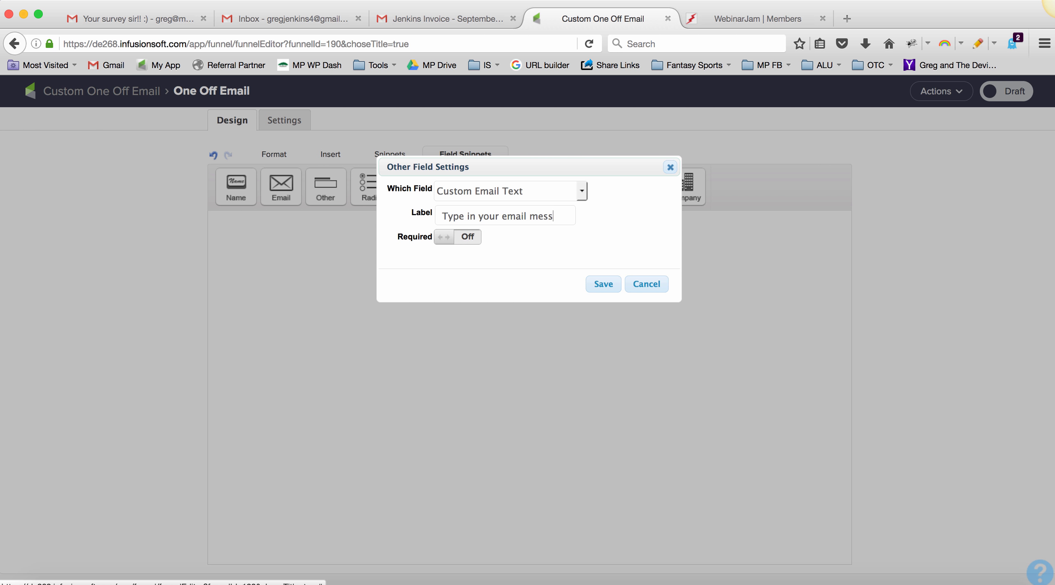
text(age here:)
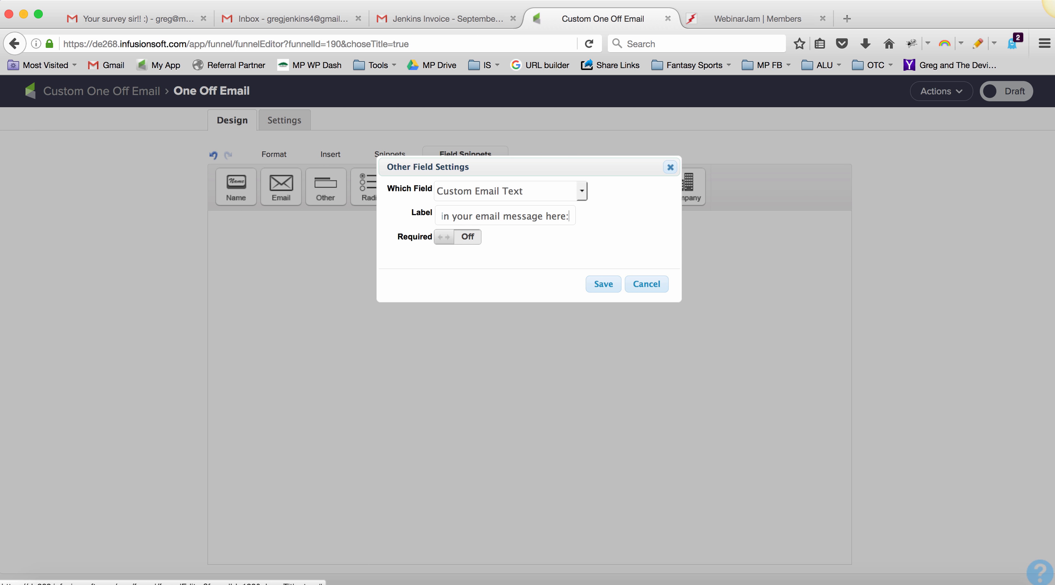
click(457, 238)
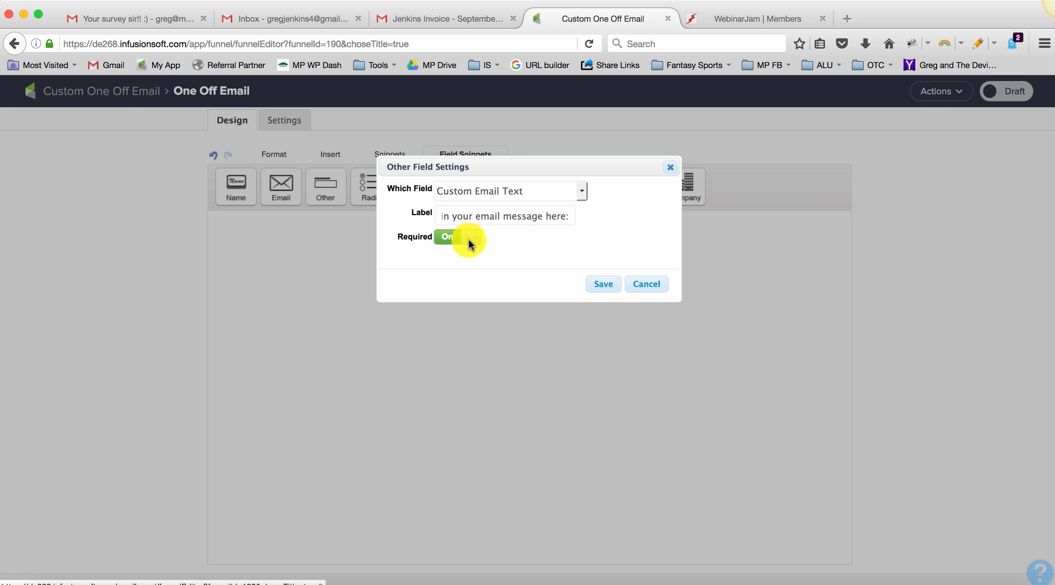
click(604, 284)
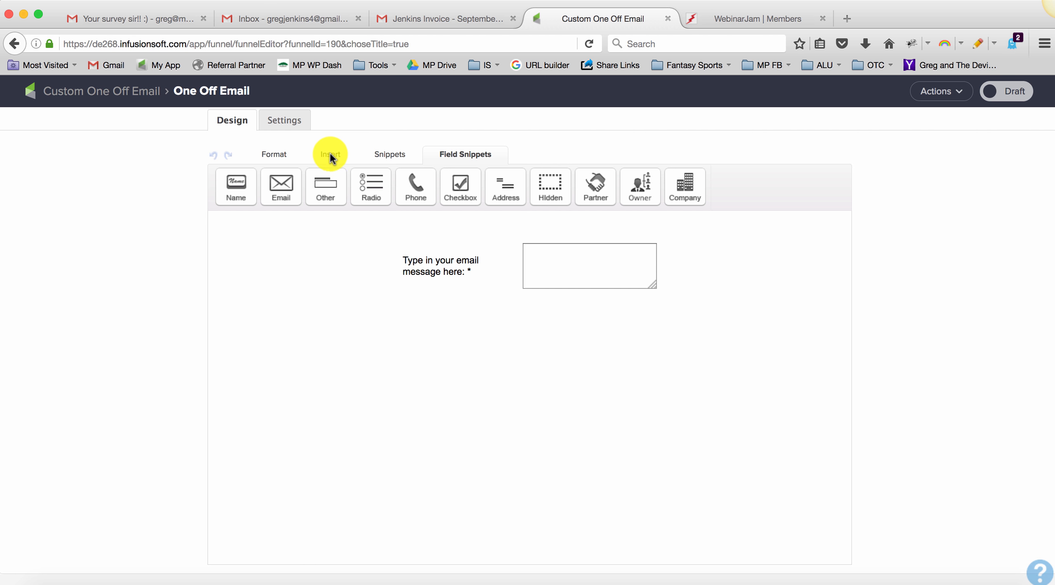
Add a paragraph above the message field reading "When you submit this form, it will merge the message you typed into an email.".
click(388, 153)
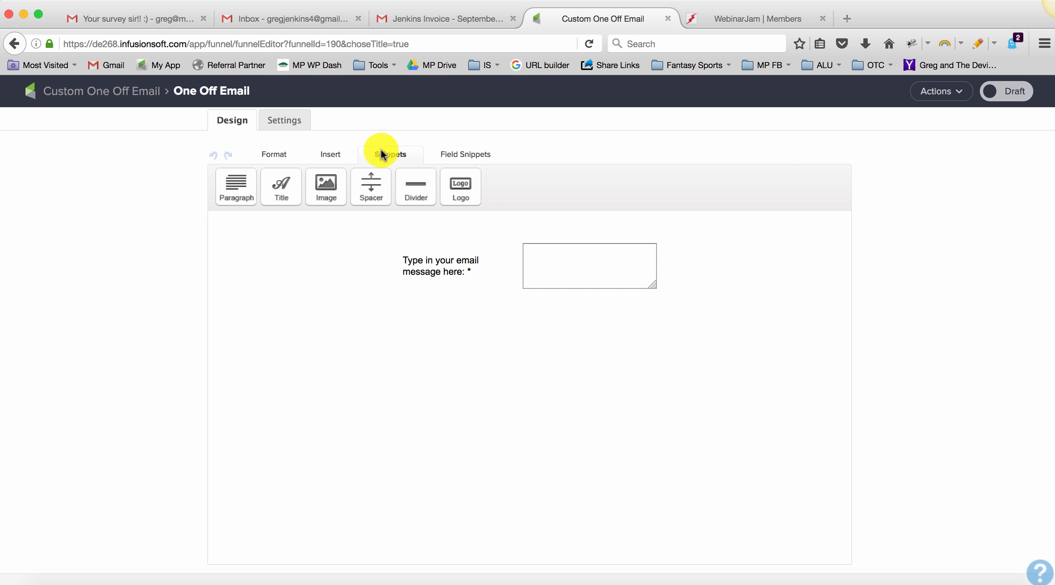
drag(231, 186, 470, 241)
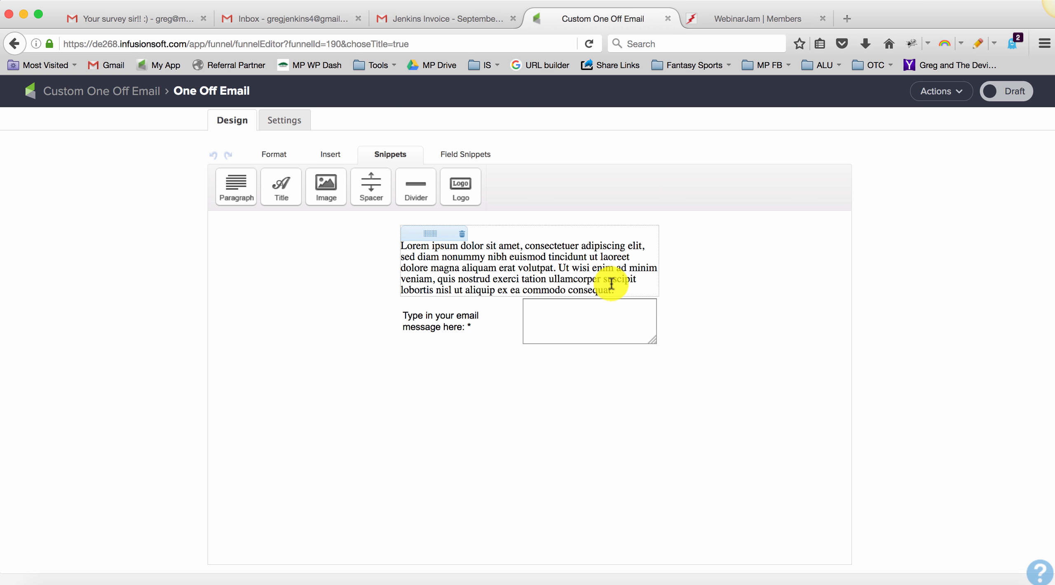
drag(624, 289, 348, 219)
text(Wh)
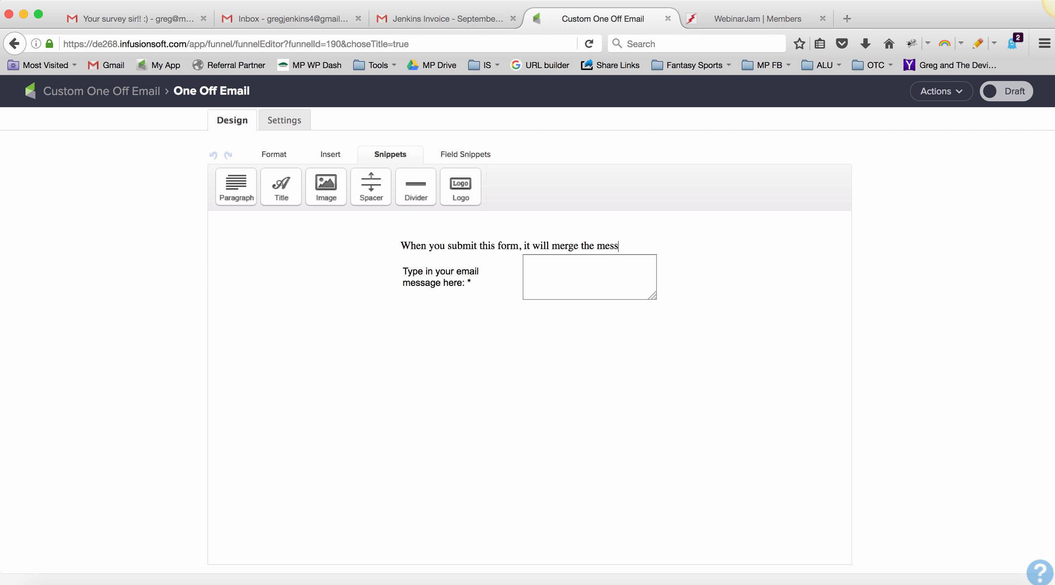
text(ou typed into an email.)
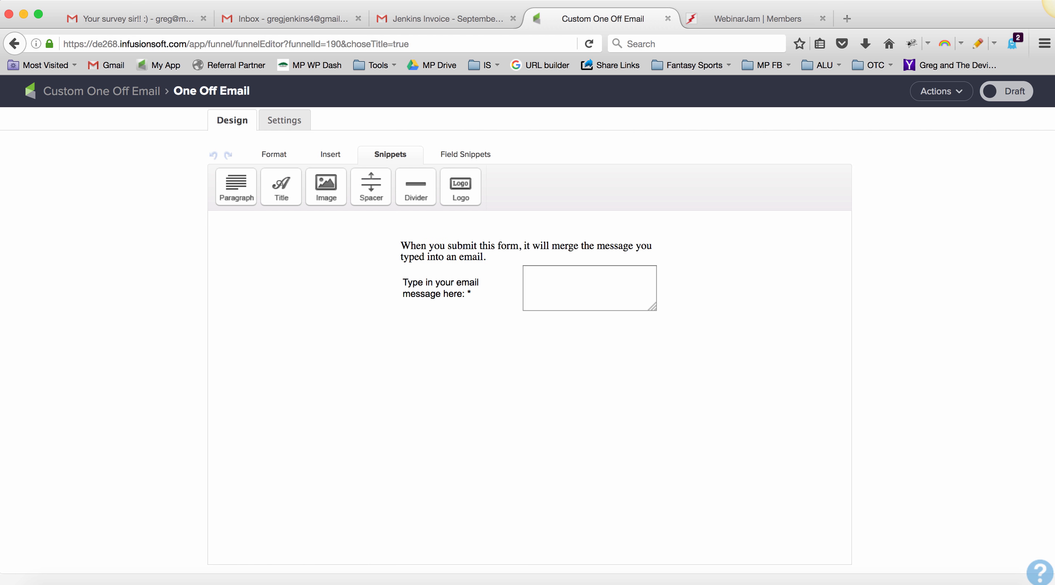
Add "Before the message will be the contacts first name, and after the message will be your signature block." as a second paragraph followed by a 15 px spacer.
key(Return)
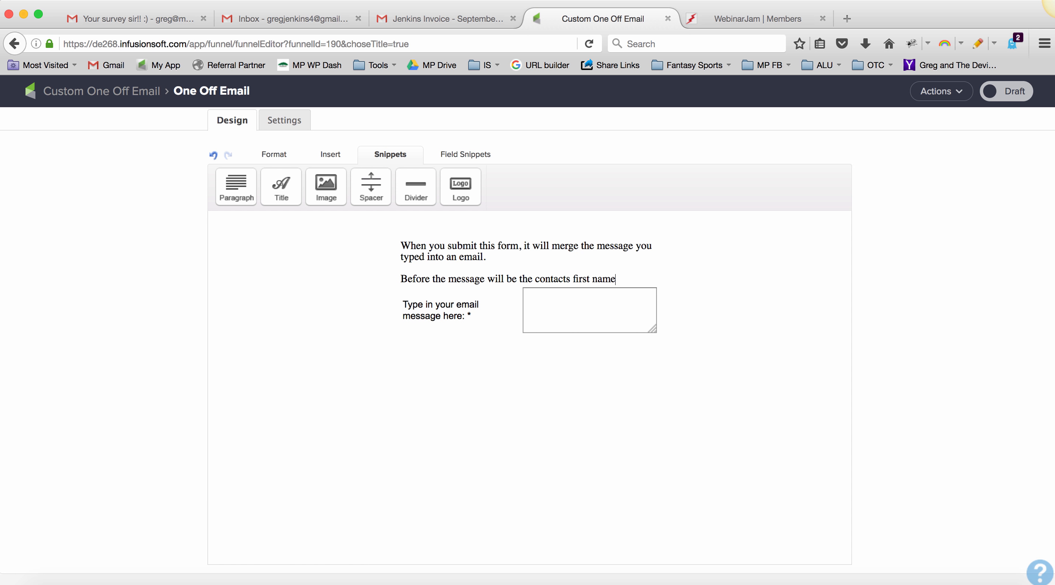
text(er the message will be your signature block.)
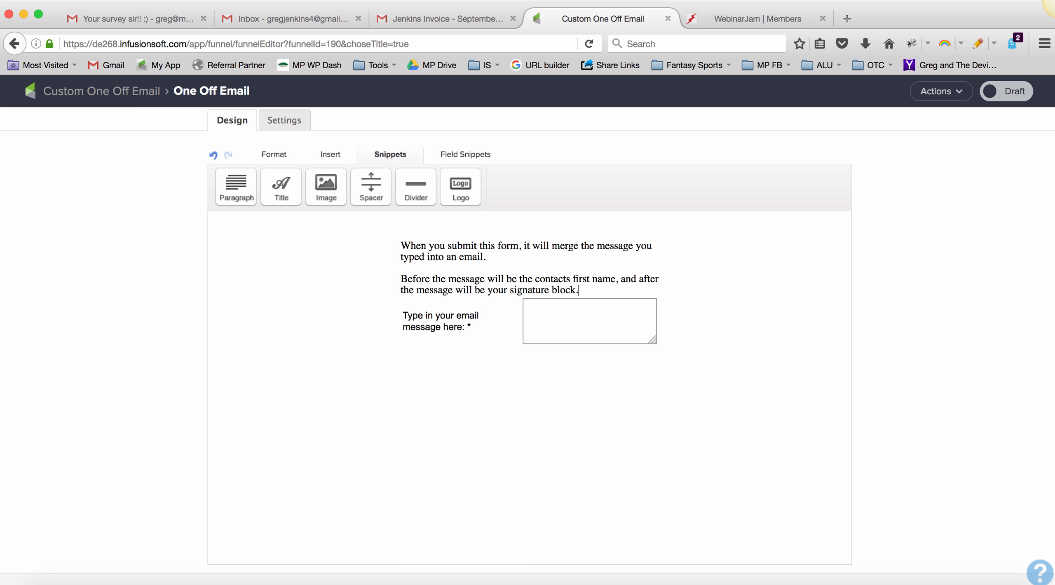
drag(373, 192, 493, 313)
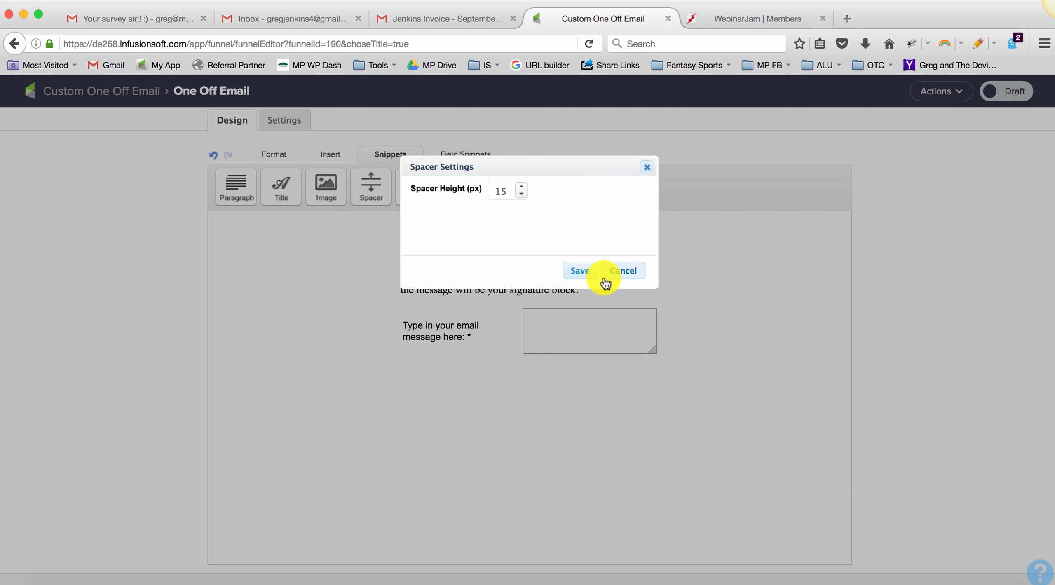
click(585, 275)
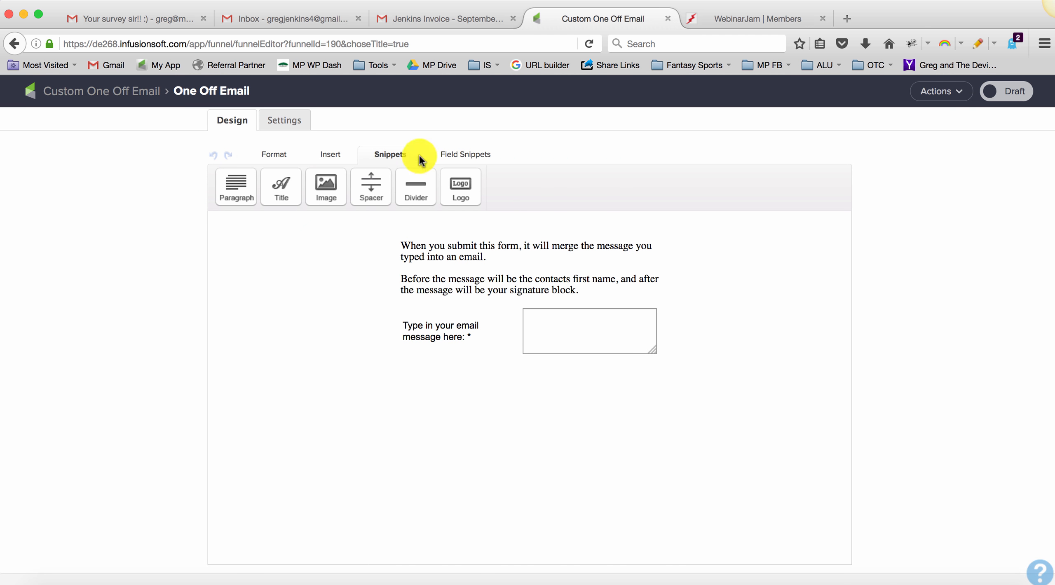
Set the form layout's label position to Above and its field width to 400.
click(272, 157)
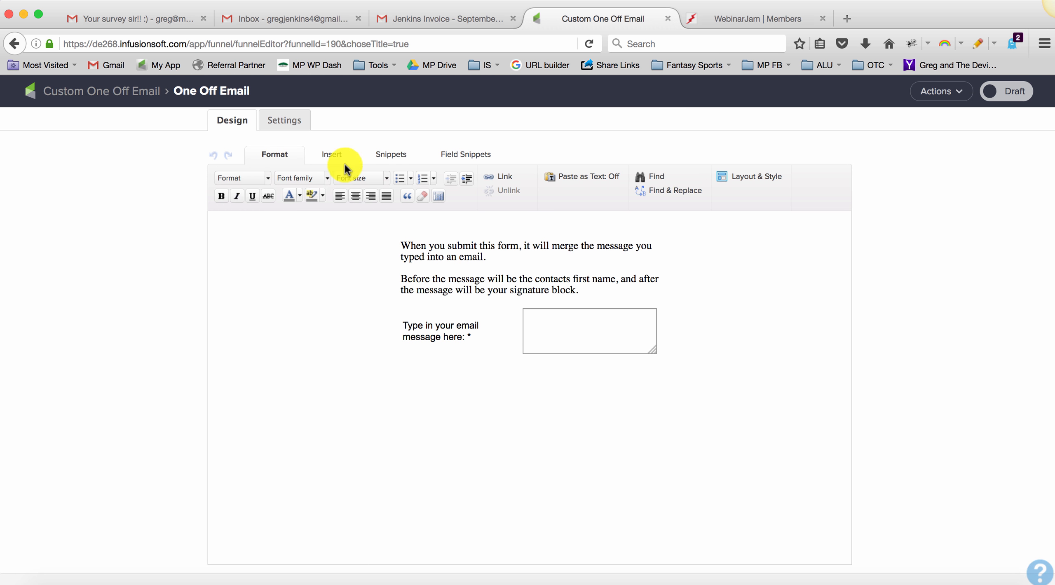
click(746, 176)
click(846, 194)
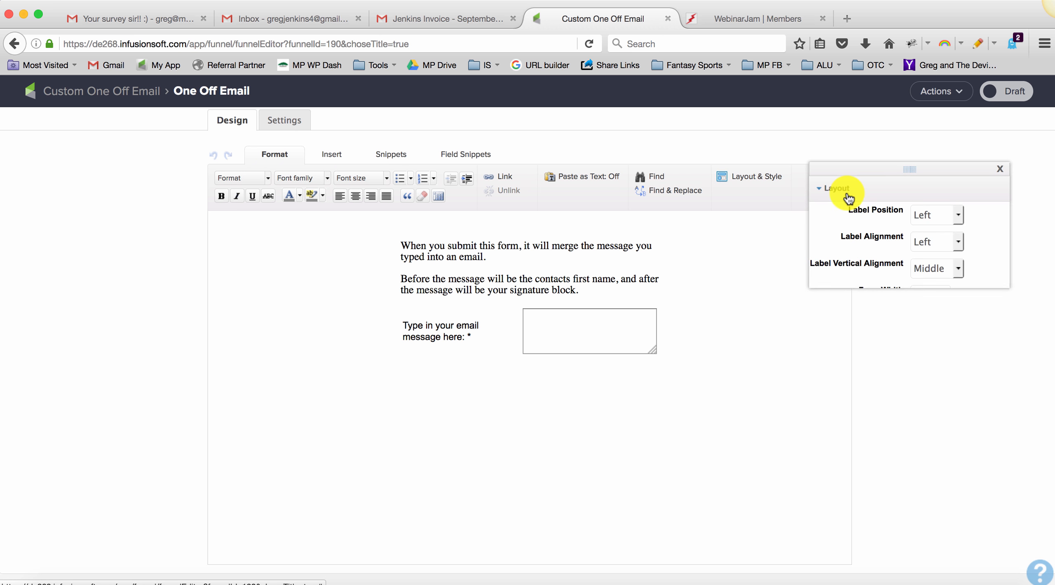
click(922, 214)
click(935, 258)
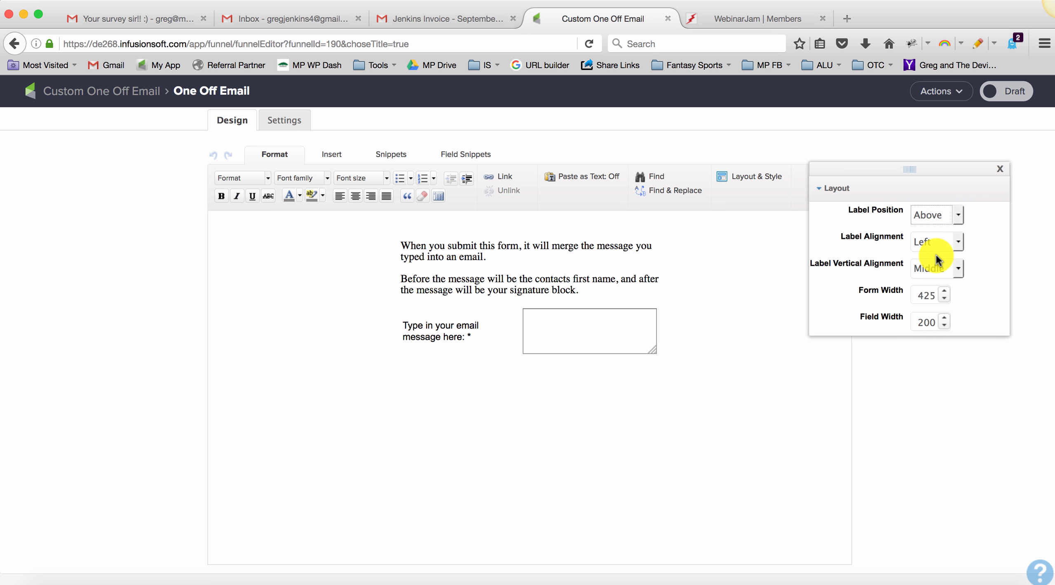
click(944, 318)
click(944, 318)
click(944, 319)
click(945, 318)
click(945, 318)
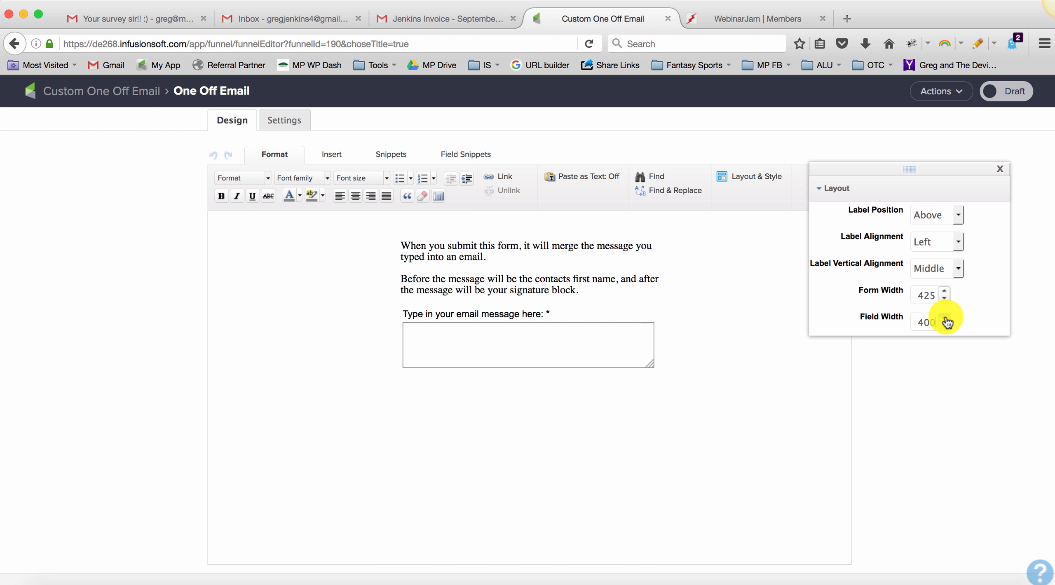
click(1000, 169)
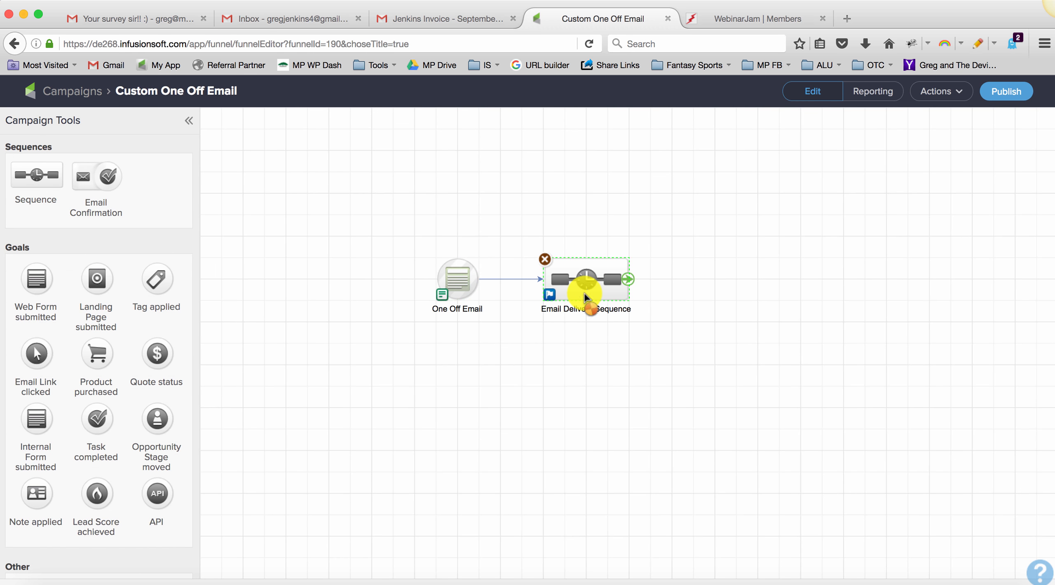
Open the Email Delivery Sequence and add an email named "Custom Email Message" after Start.
double_click(584, 291)
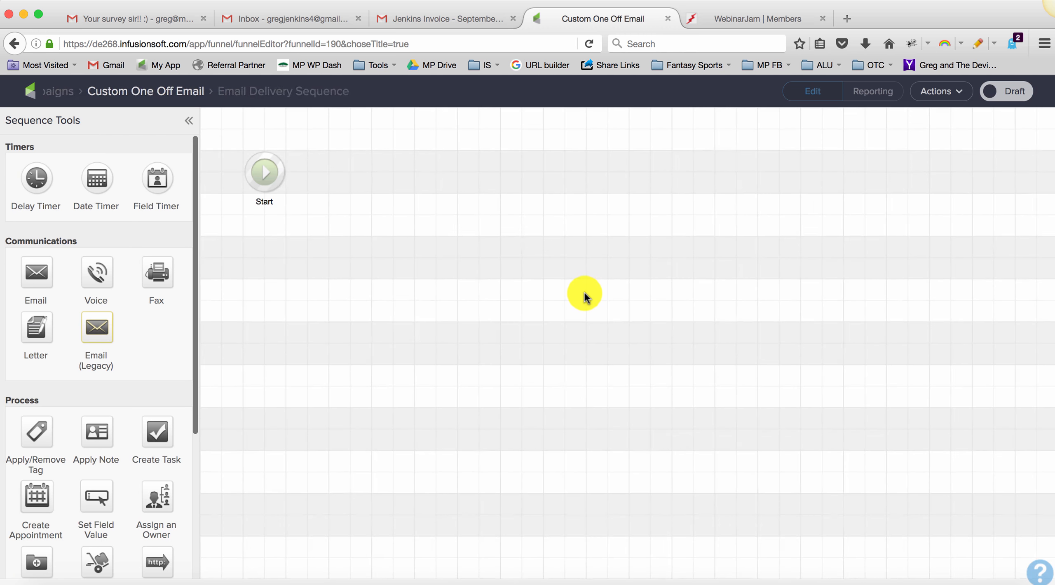
drag(33, 283, 366, 171)
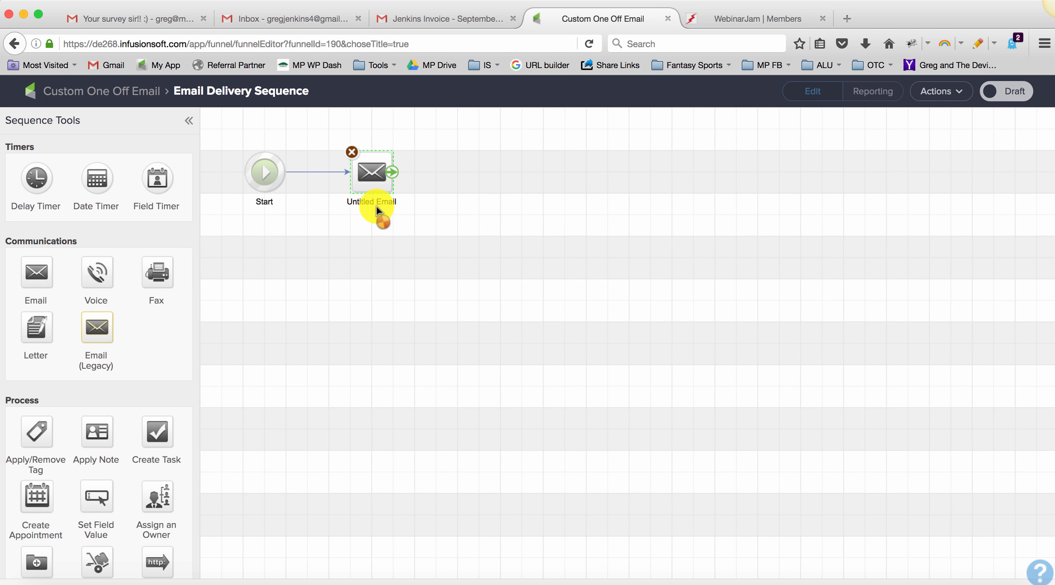
click(377, 208)
text(Custom)
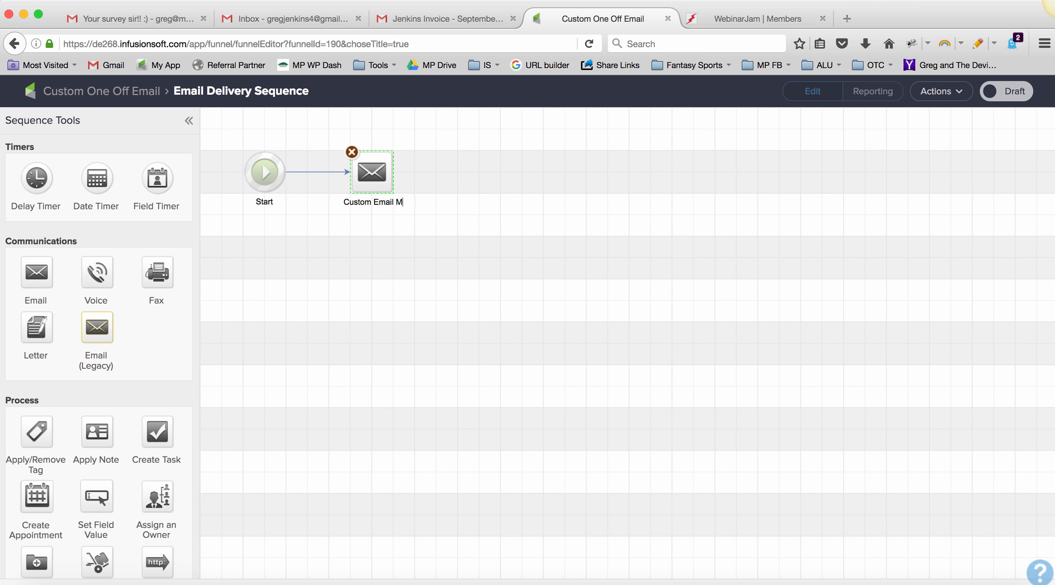
text( Email Message)
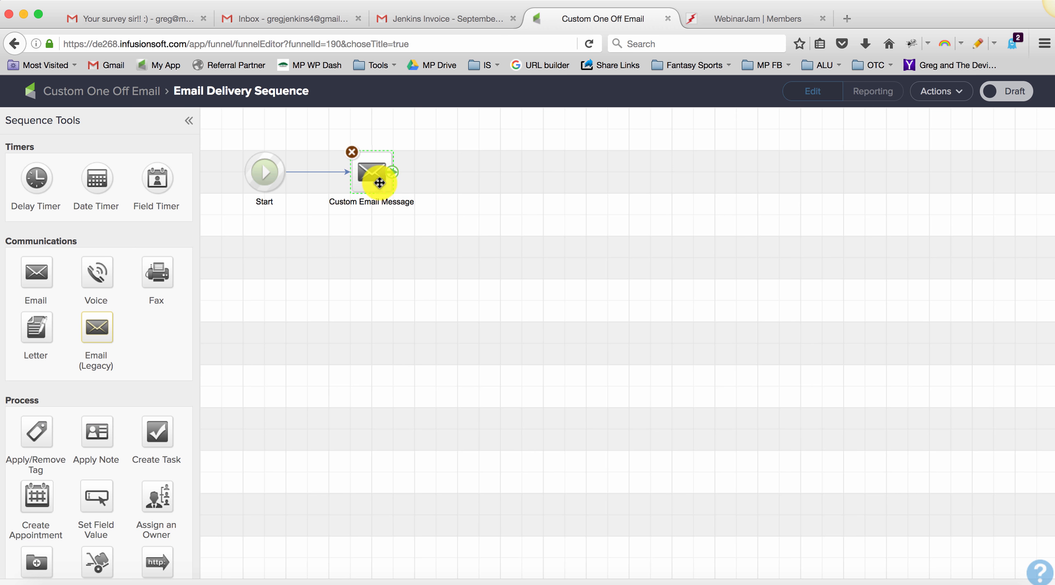
Open the Custom Email Message email for editing and start it from the Simple Text gallery template.
double_click(379, 183)
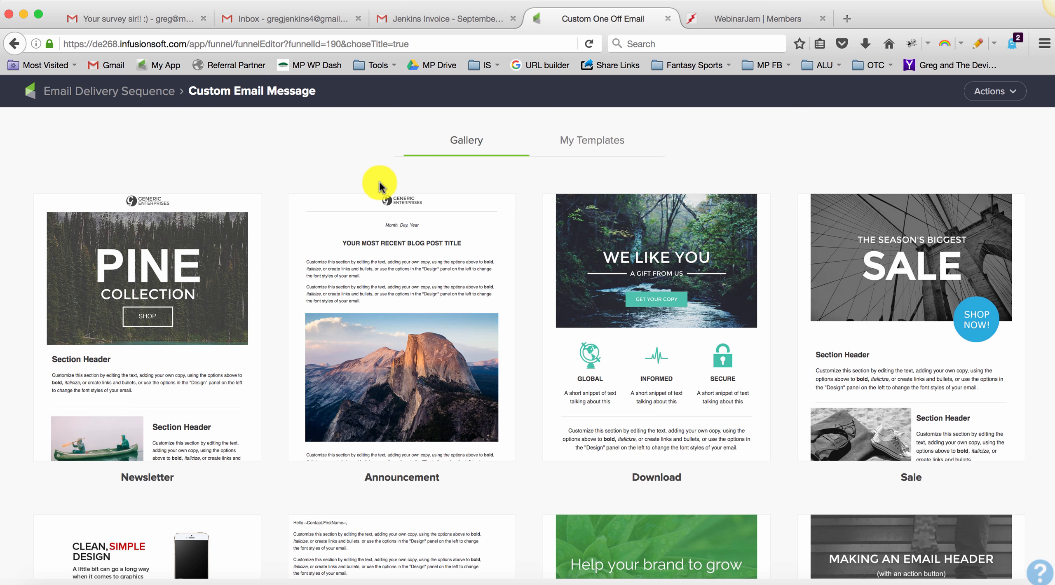
scroll(483, 329, down, 10)
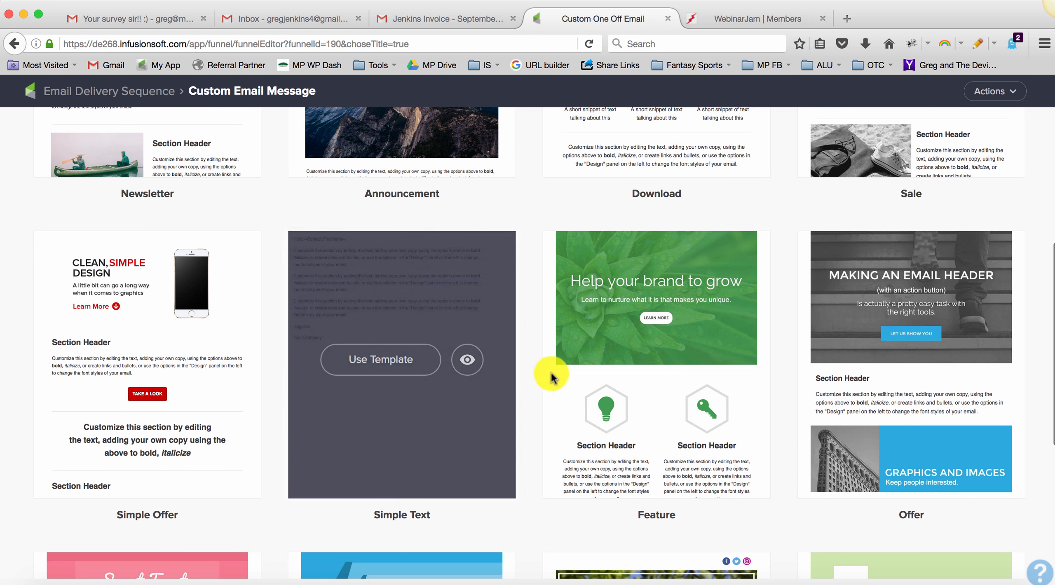
click(402, 368)
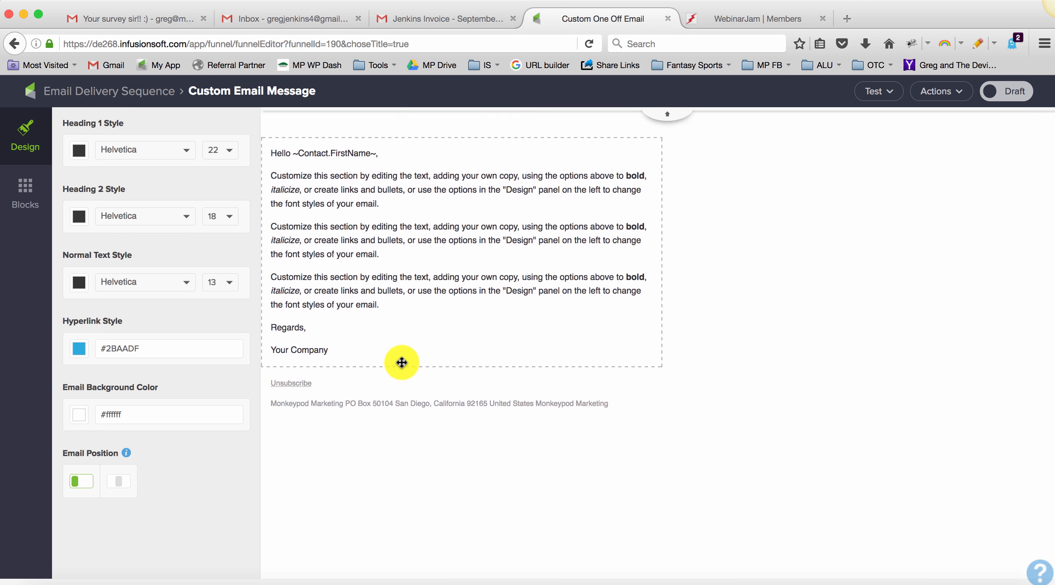
click(670, 206)
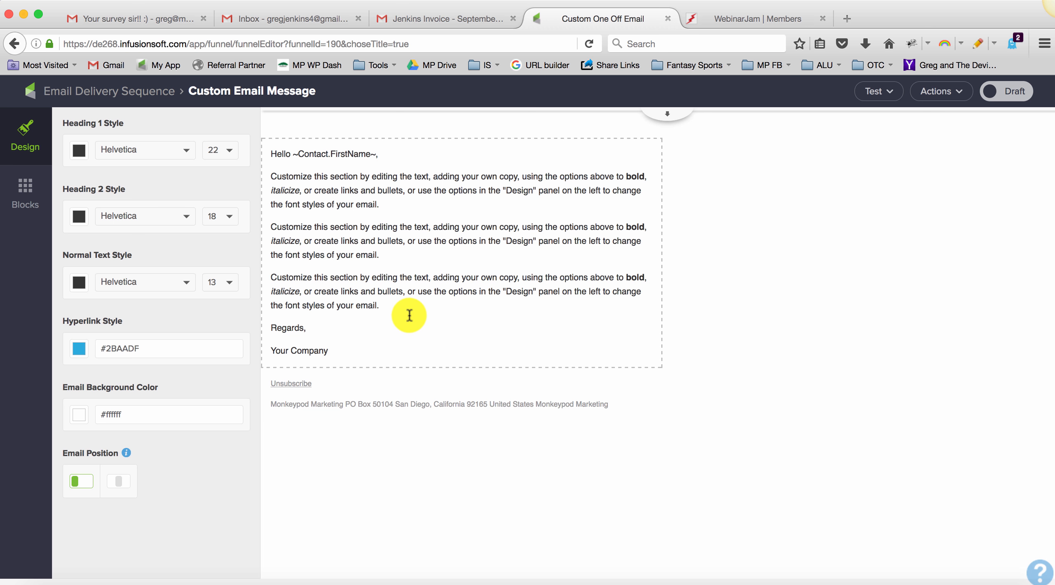
Remove "Hello" from the greeting so it starts with the first-name merge field, and delete the three placeholder paragraphs.
double_click(284, 153)
key(BackSpace)
key(BackSpace)
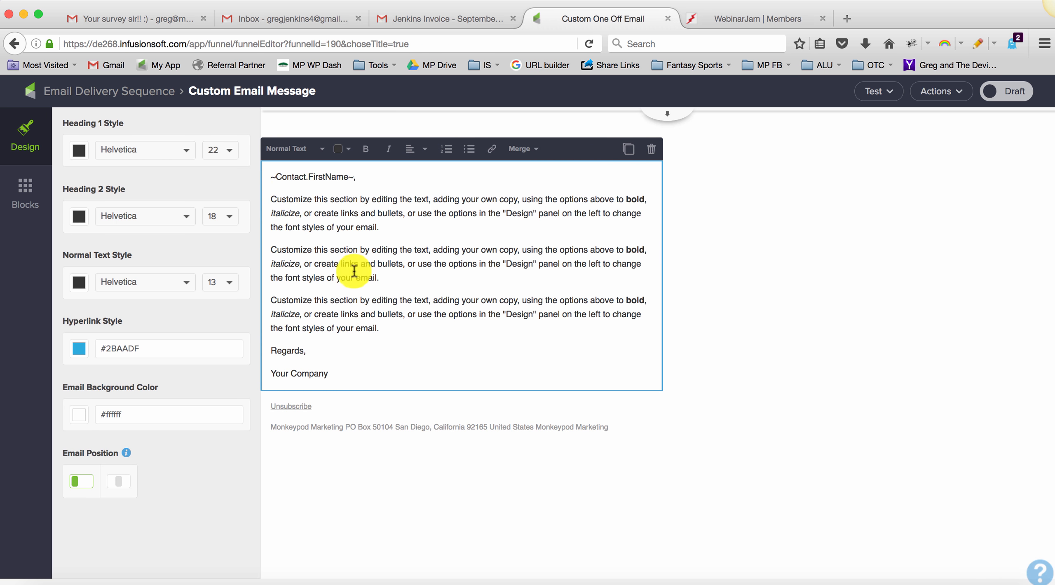
click(391, 314)
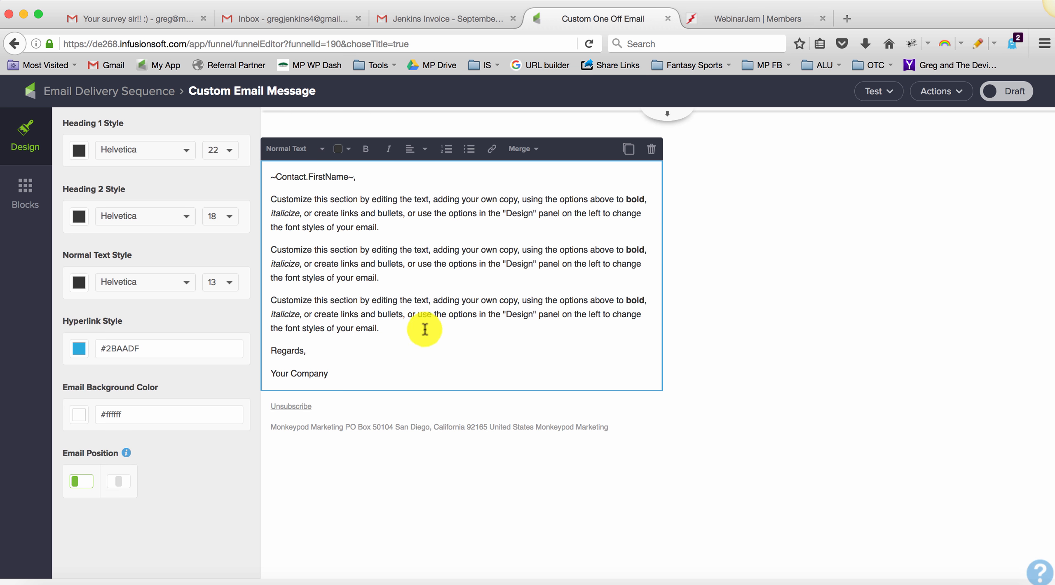
drag(424, 326, 243, 204)
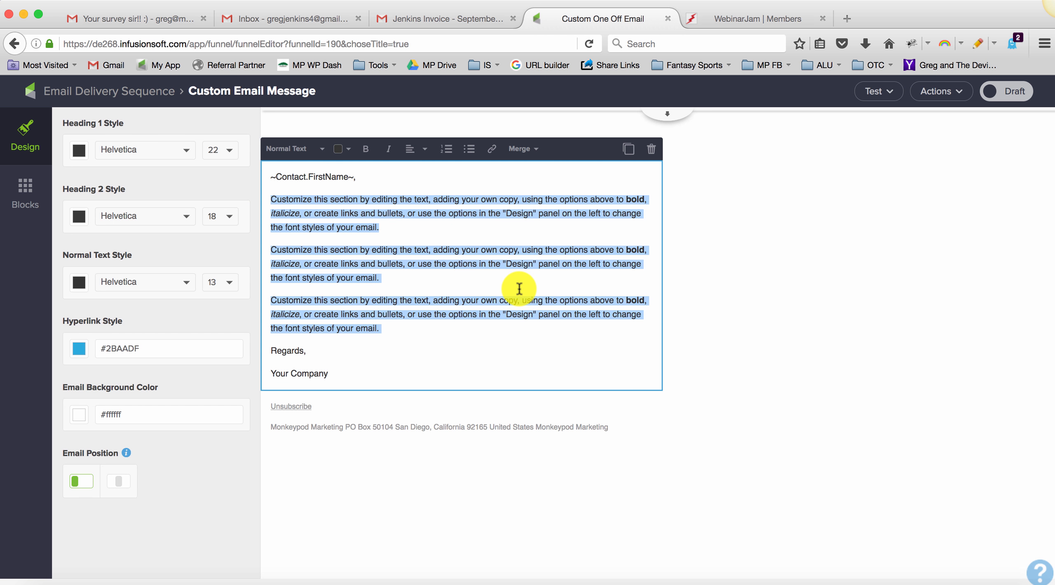
key(BackSpace)
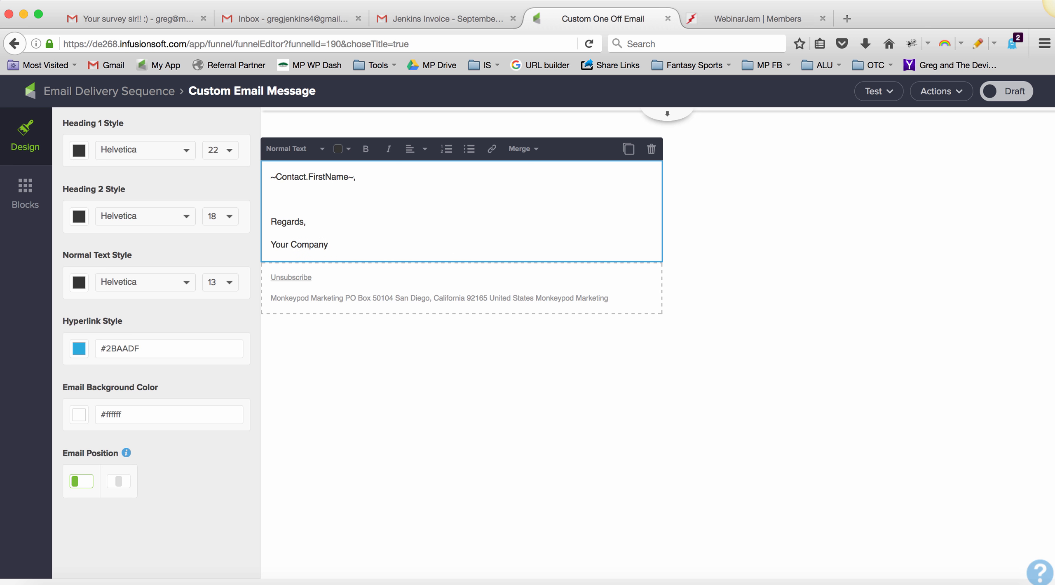
Insert the custom contact merge field Custom Email Text on the empty line between the greeting and "Regards,".
click(524, 148)
click(550, 191)
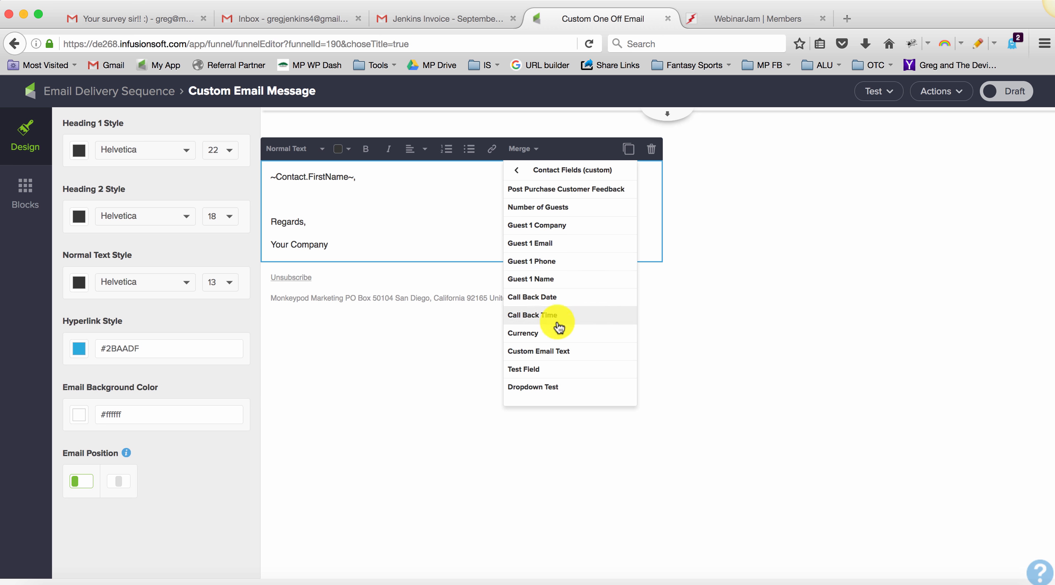
click(561, 350)
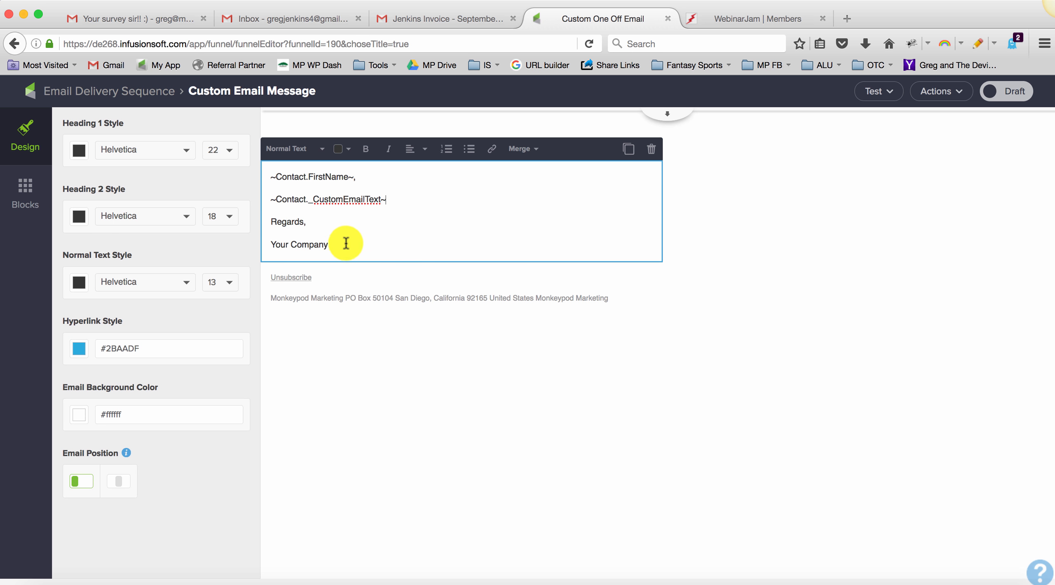
Delete the "Your Company" line below "Regards," and show the available content blocks.
drag(332, 245, 193, 250)
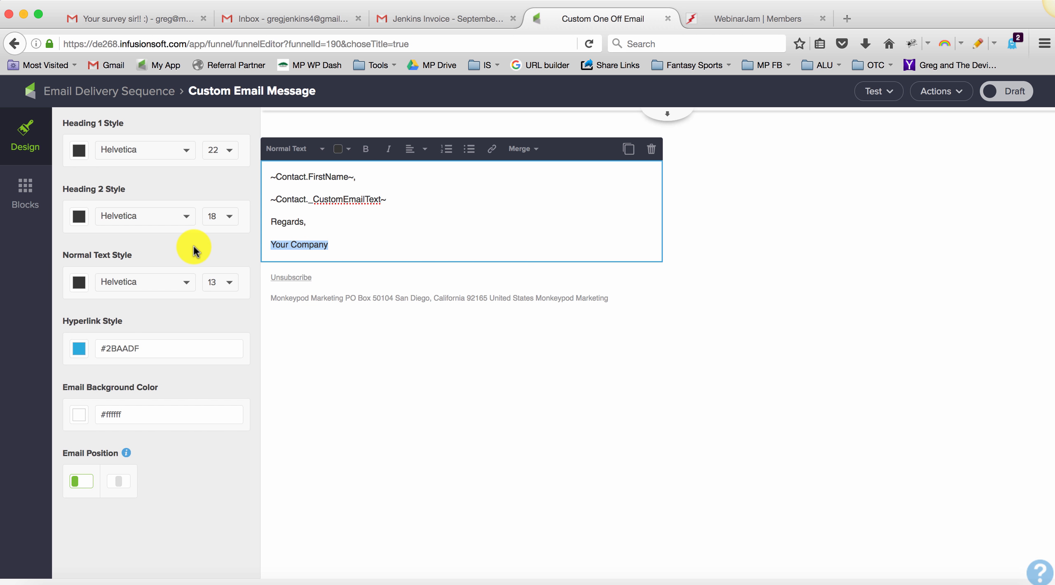
key(BackSpace)
key(BackSpace)
click(27, 188)
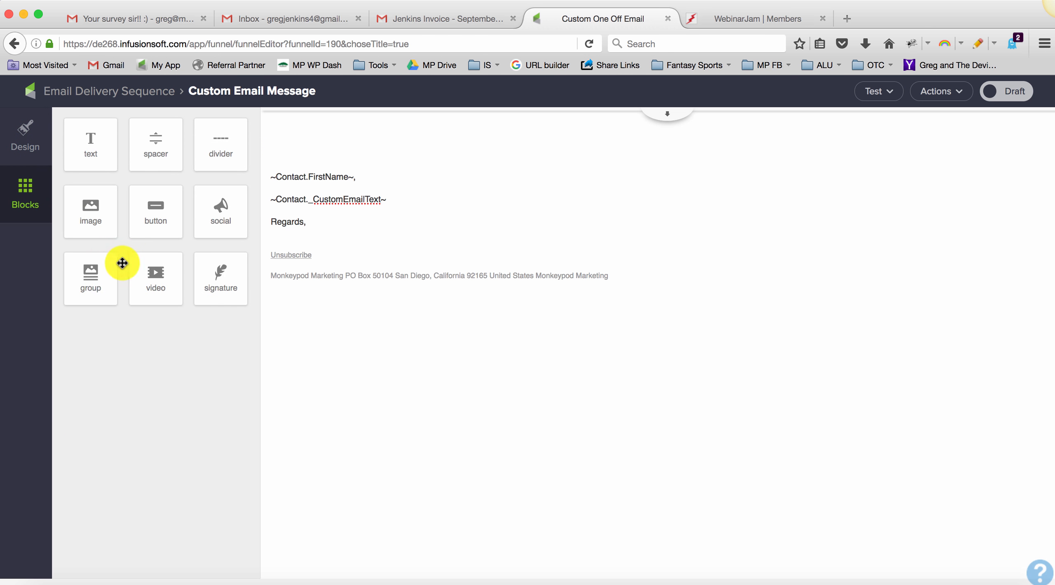